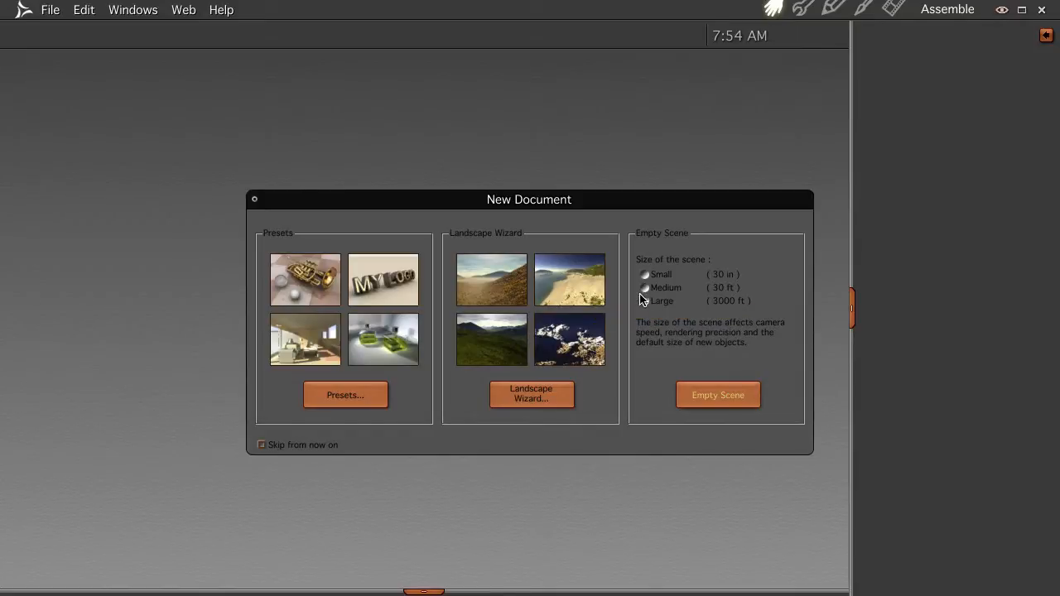
Create a large (3000 ft) empty scene and insert a volumetric clouds object at the centre of the grid
left_click(645, 300)
left_click(742, 393)
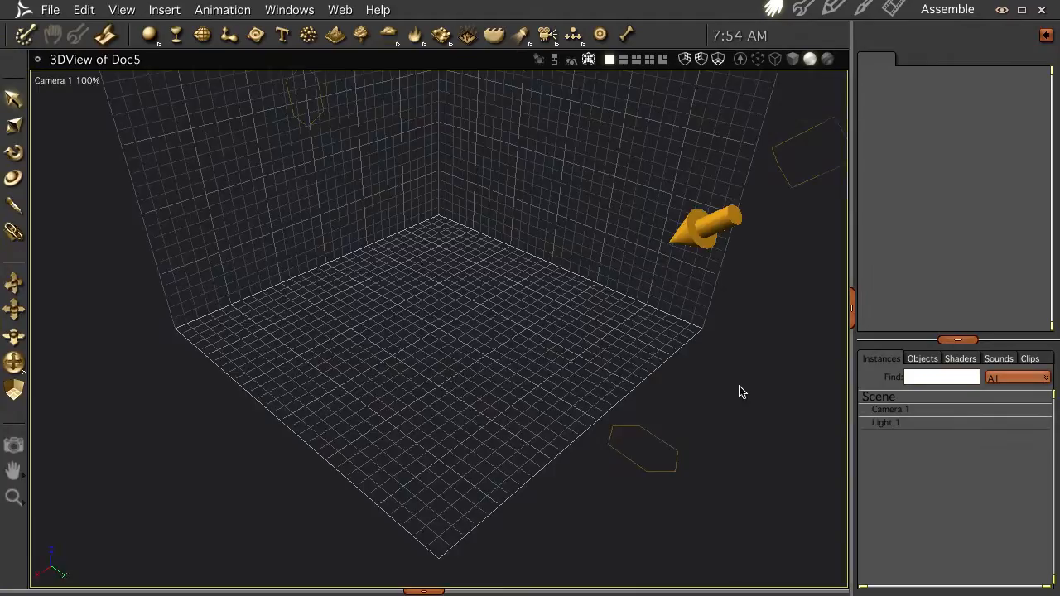
left_click(397, 47)
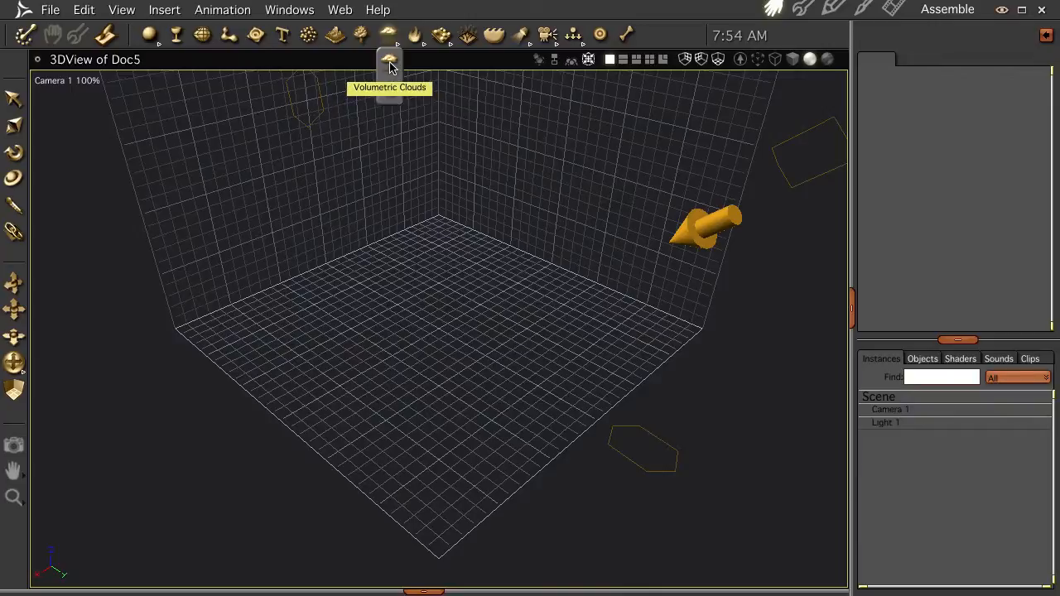
left_click(390, 66)
left_click(436, 330)
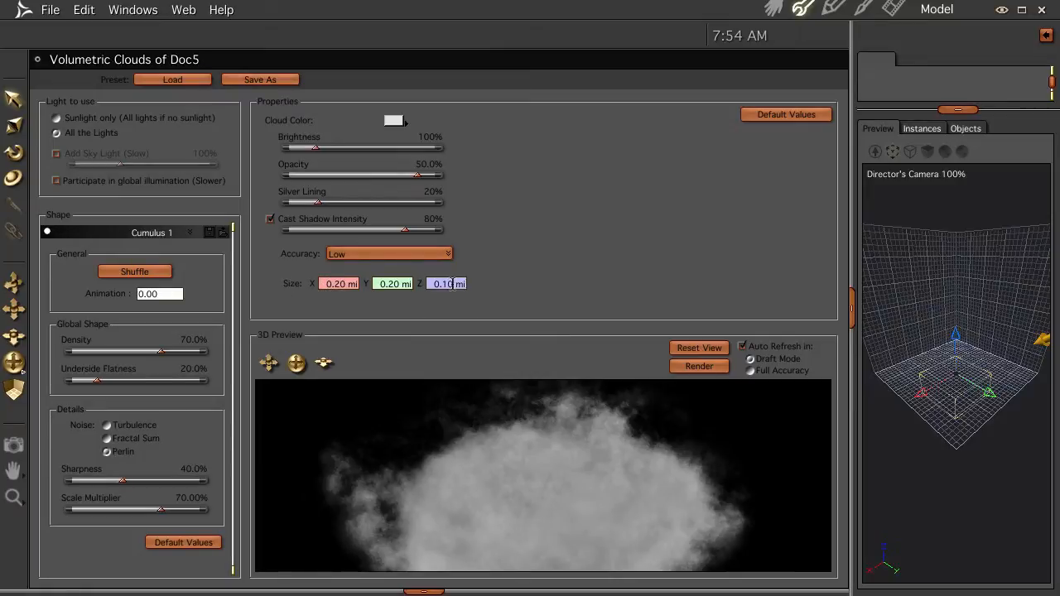
Set the cloud's Z size to 0.20 mi and return to the assembled scene
key("BackSpace")
key("BackSpace")
type("20")
key("Return")
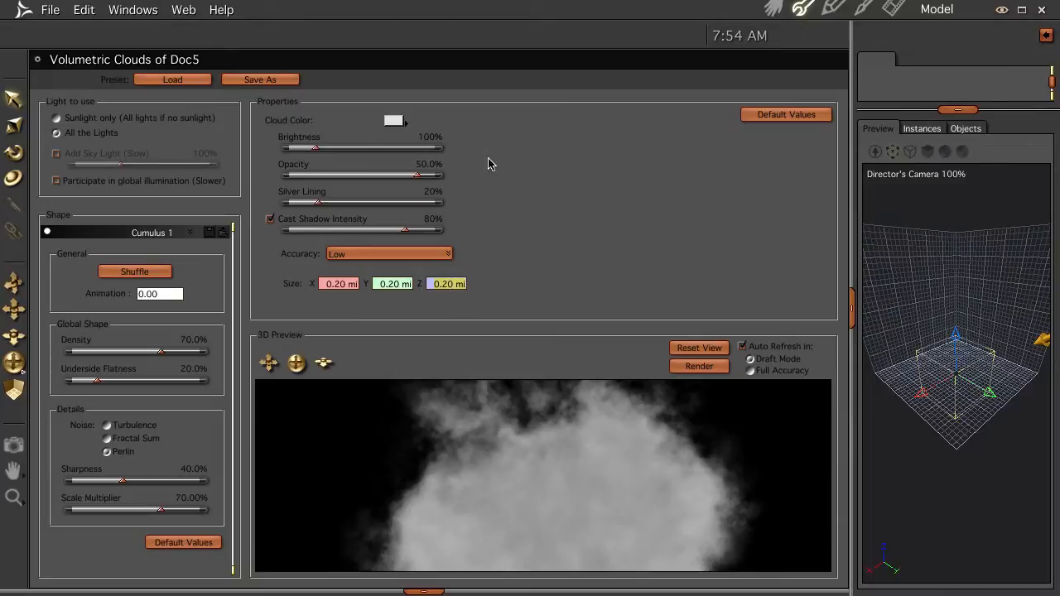
left_click(773, 10)
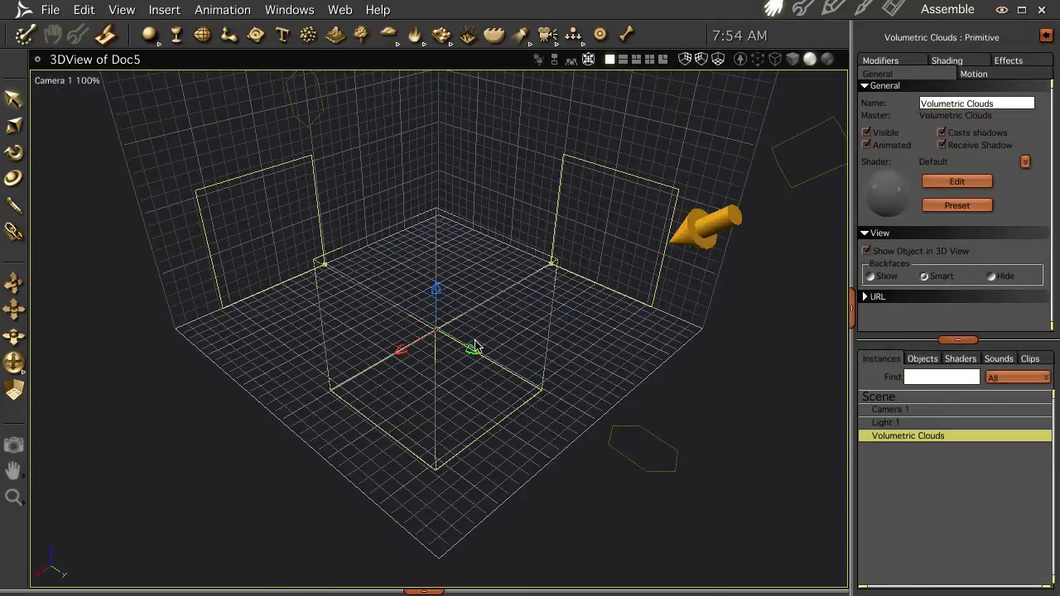
Raise the cloud above the floor grid and shift it horizontally toward the back corner, rendering the result
left_click_drag(443, 295, 441, 214)
mouse_move(452, 345)
middle_mouse_down()
mouse_move(489, 333)
mouse_move(447, 327)
middle_mouse_up()
left_click_drag(400, 288, 445, 248)
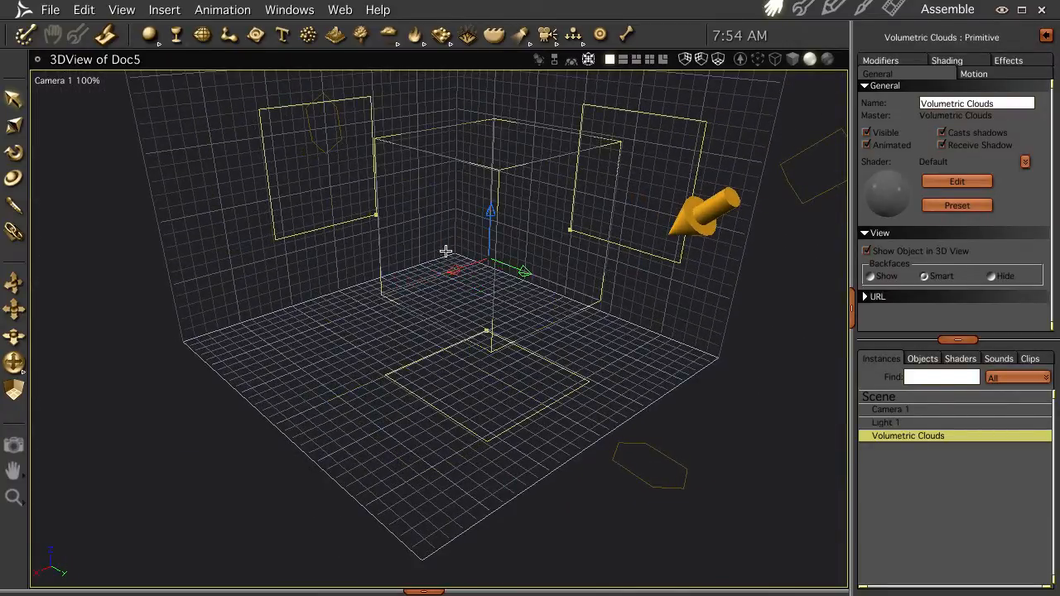
left_click_drag(527, 275, 488, 262)
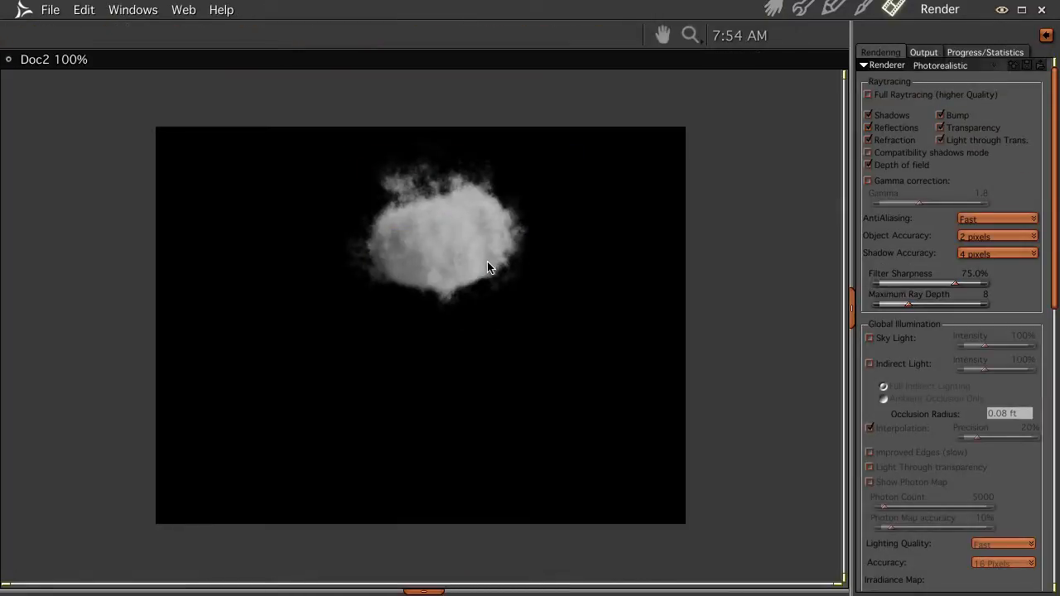
left_click(777, 6)
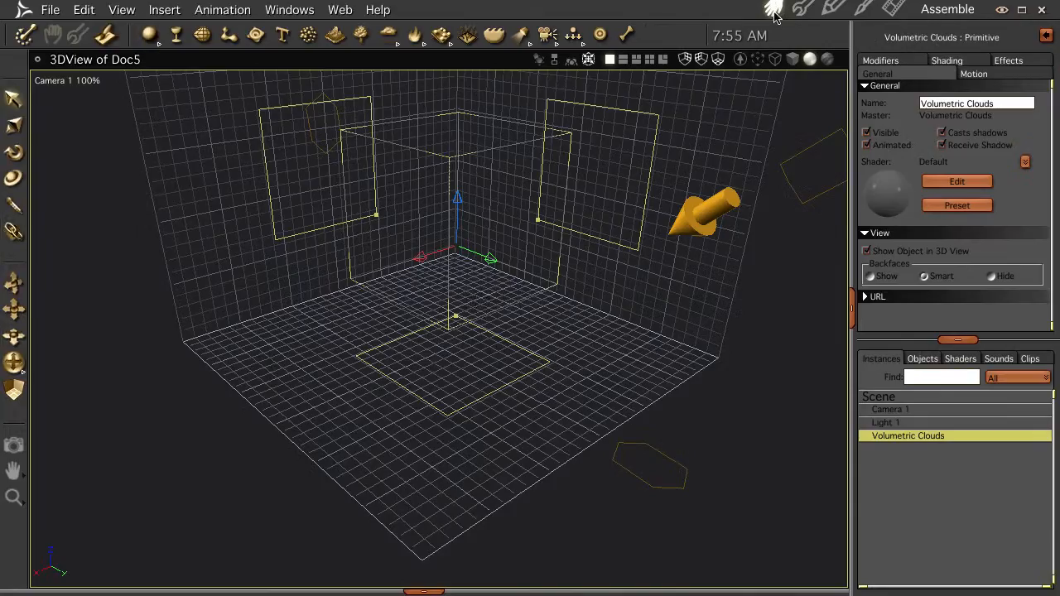
Move the volumetric cloud's hot point to the centre of the object
mouse_move(525, 353)
middle_mouse_down()
mouse_move(544, 336)
mouse_move(538, 346)
middle_mouse_up()
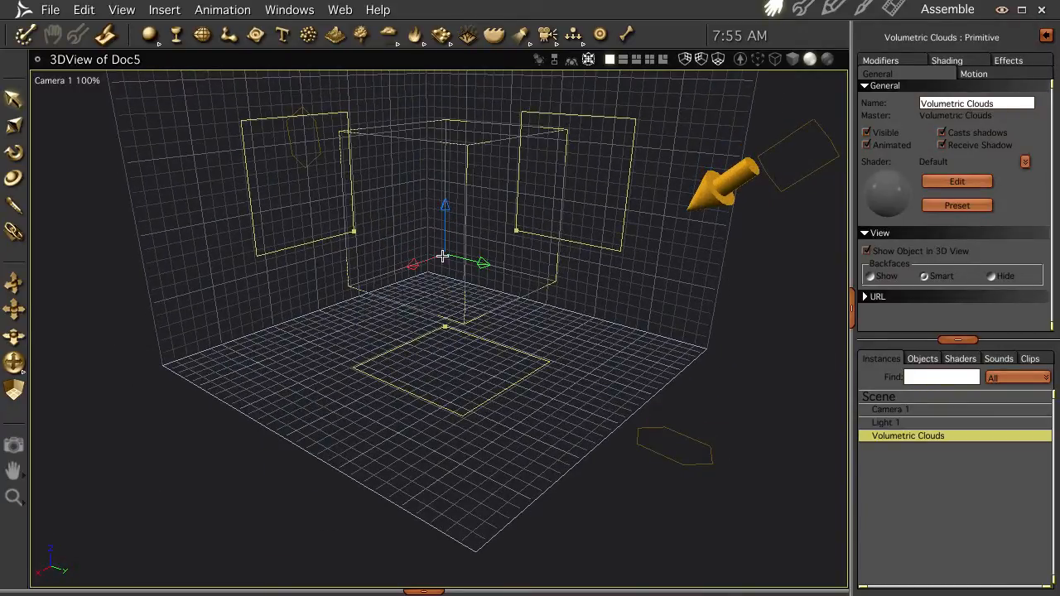
middle_click_drag(443, 257, 354, 270)
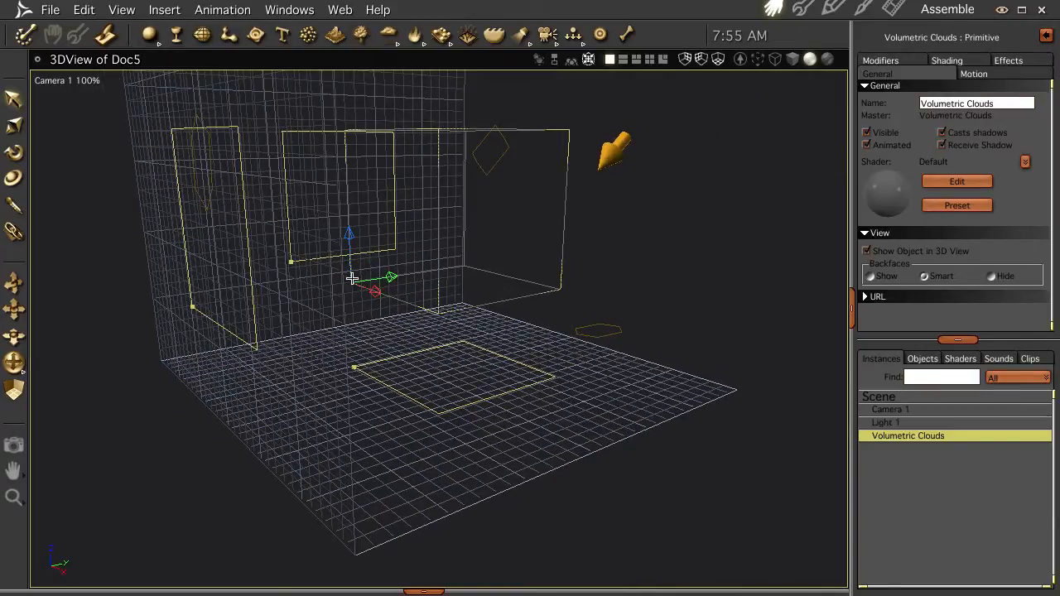
middle_click_drag(542, 309, 434, 253)
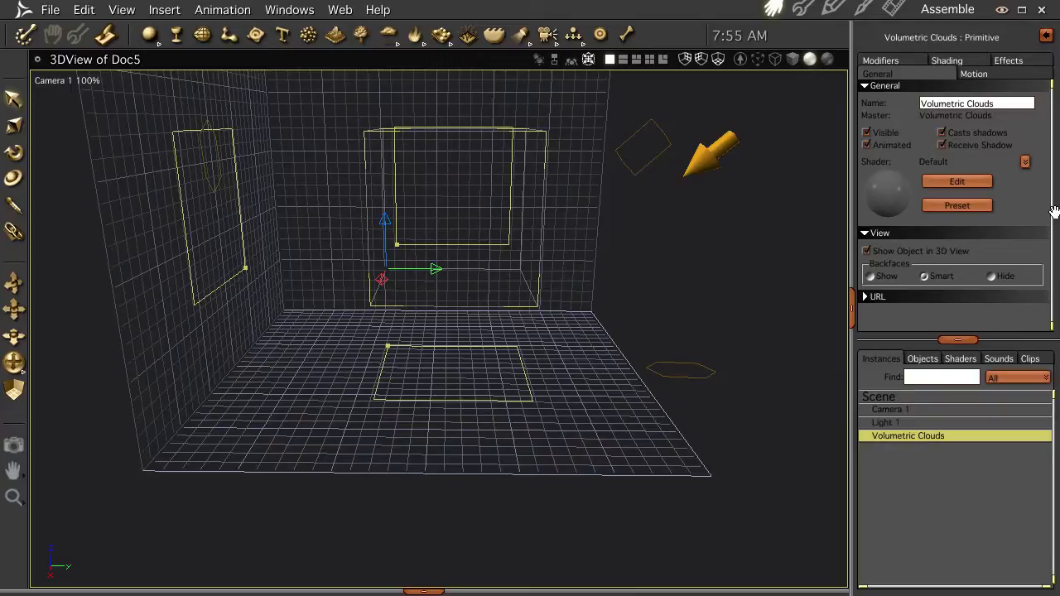
left_click(967, 74)
left_click(1021, 179)
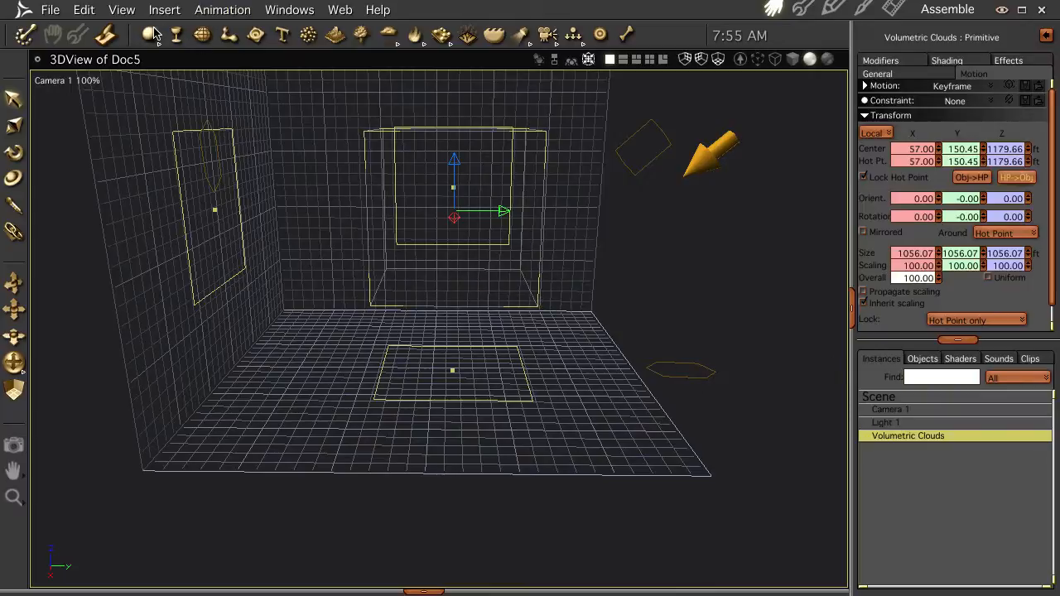
Insert a sphere primitive and align the volumetric cloud with it by hot point on the X, Y and Z axes
left_click(152, 34)
left_click(344, 378)
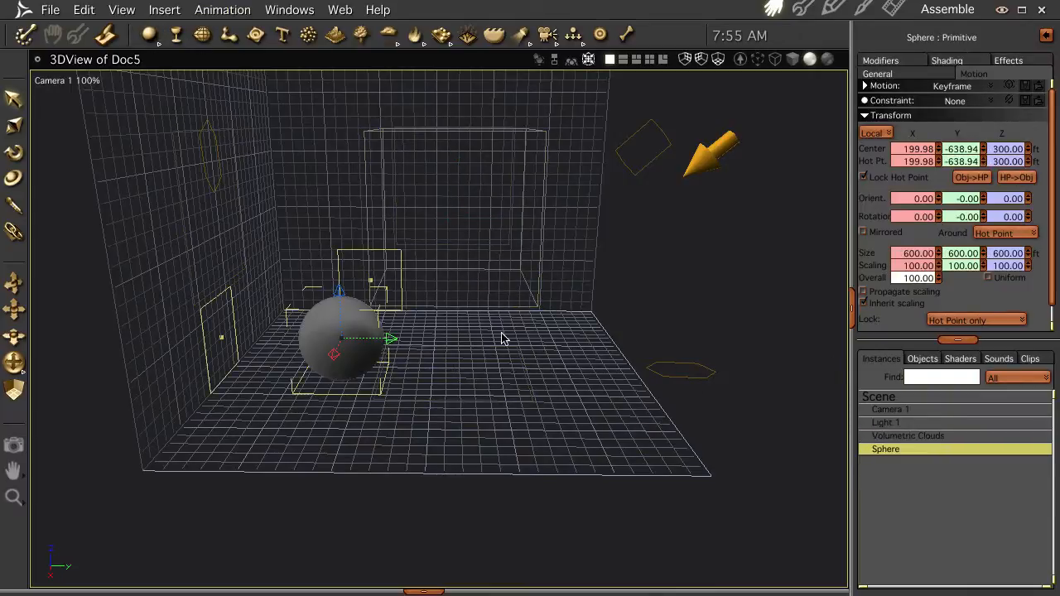
left_click(459, 209, "shift")
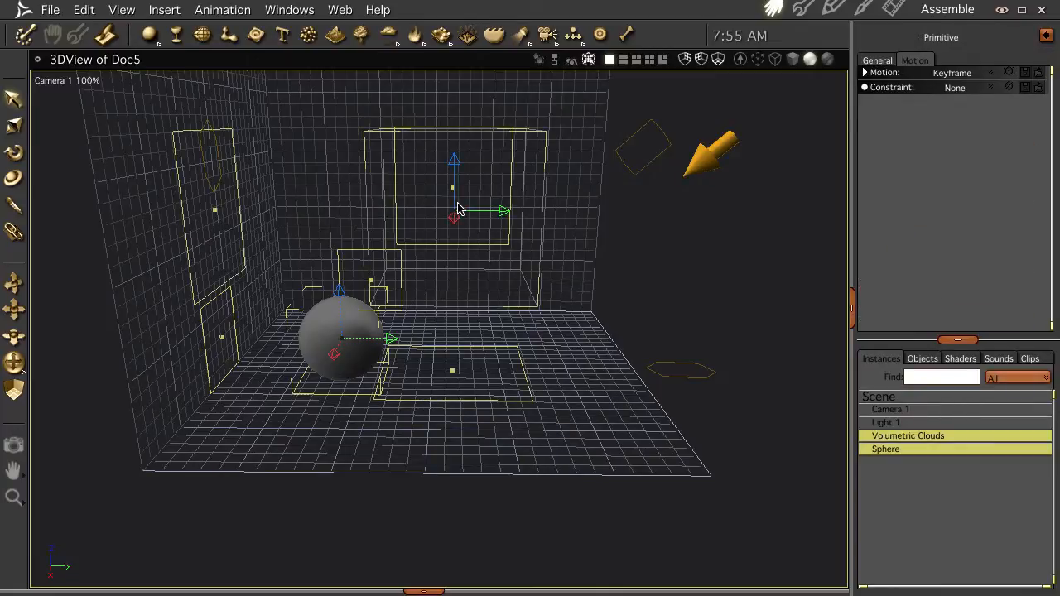
key("ctrl+k")
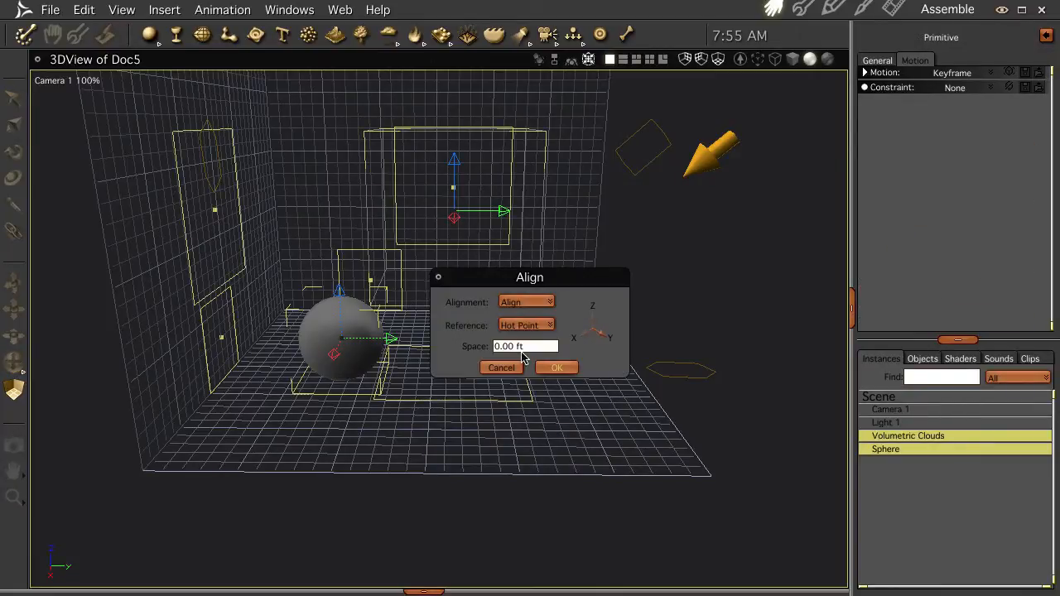
left_click(583, 333)
left_click(593, 318)
left_click(566, 375)
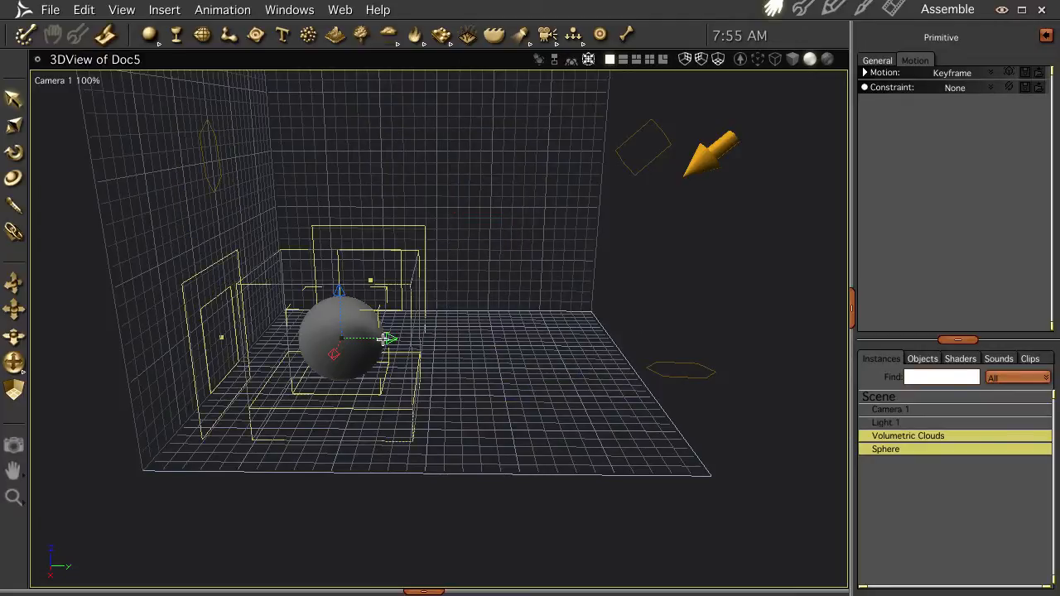
Move the aligned sphere and cloud along Y to the middle of the grid and above the floor, rendering the result
left_click_drag(386, 339, 510, 340)
left_click_drag(457, 290, 456, 184)
key("ctrl+r")
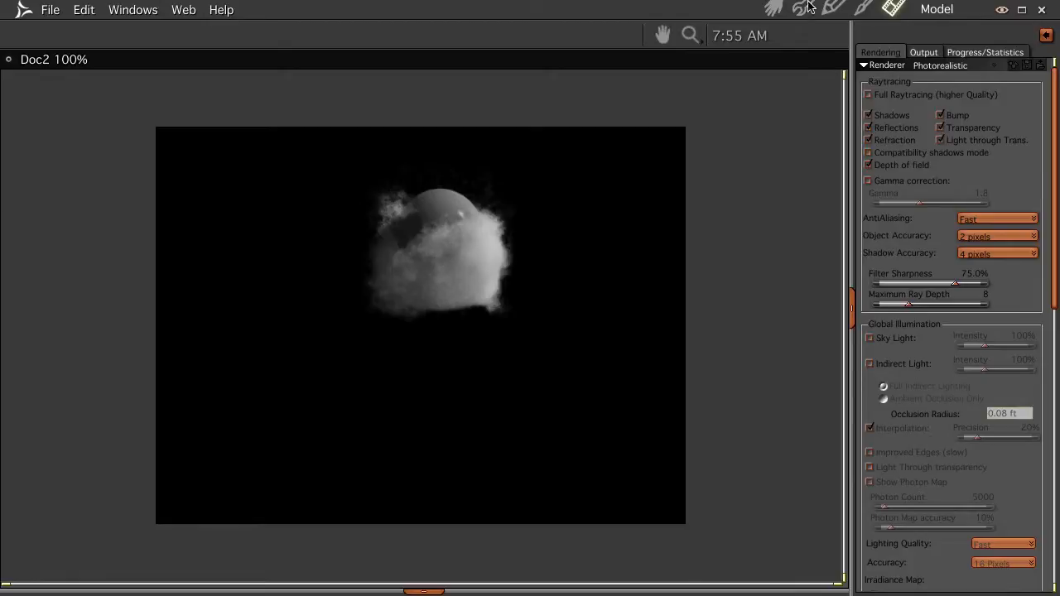
left_click(772, 9)
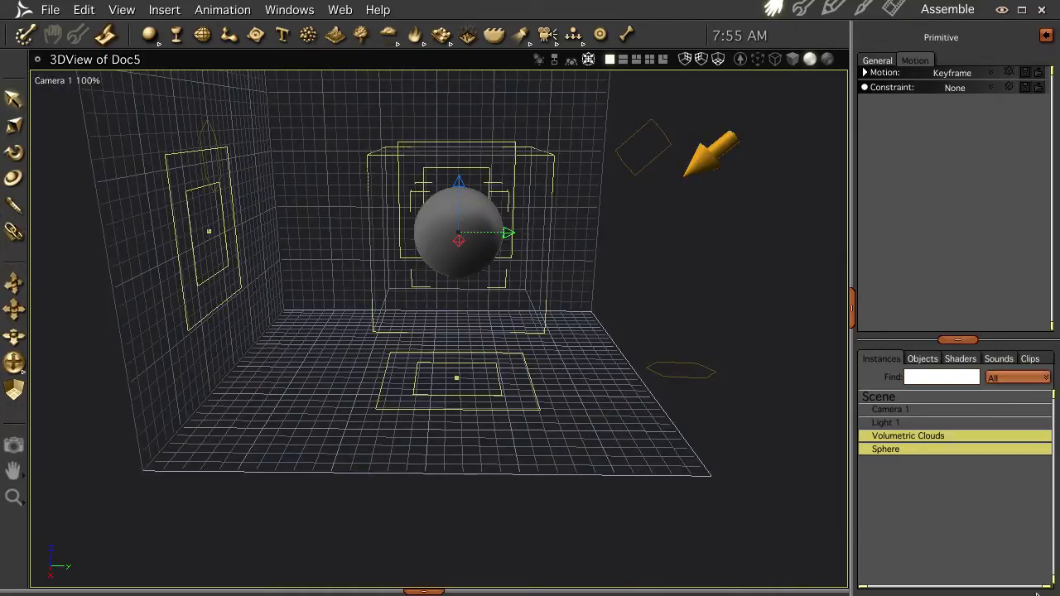
Change the volumetric cloud's shape to Basic Shape with a Sphere primitive
left_click(902, 423)
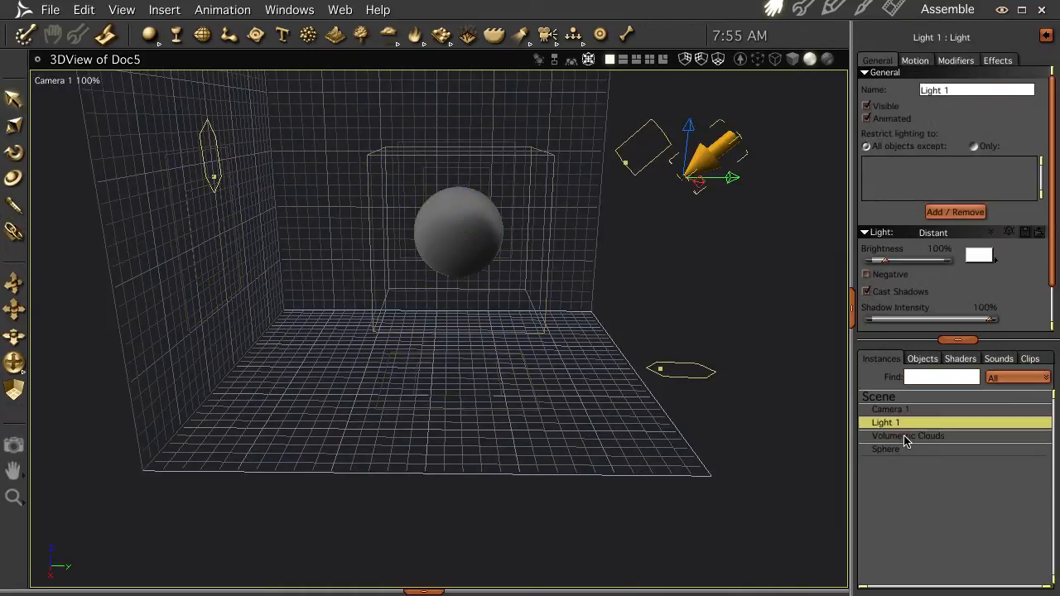
left_click(904, 437)
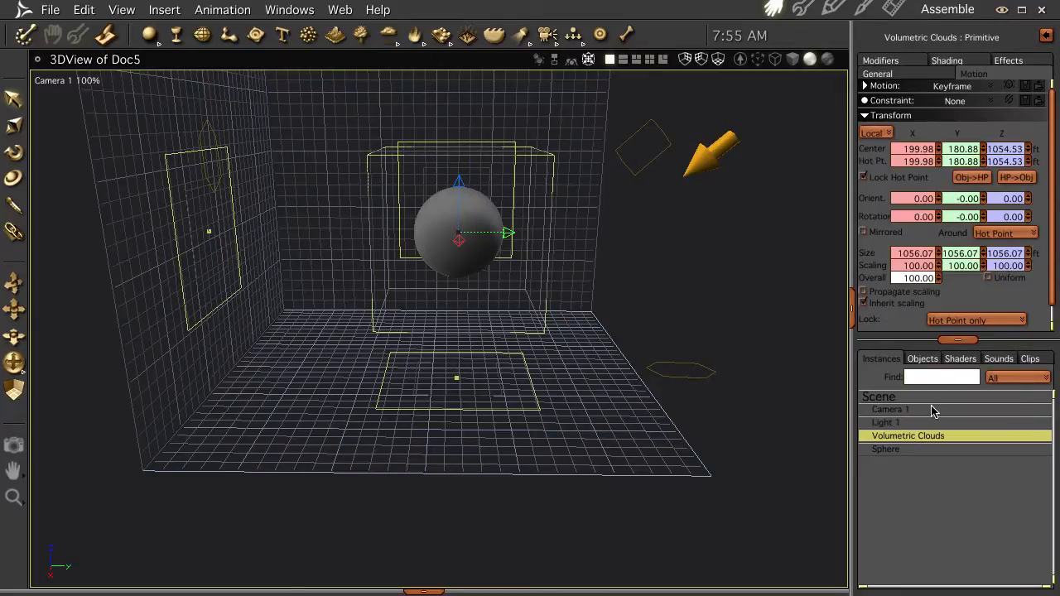
double_click(917, 436)
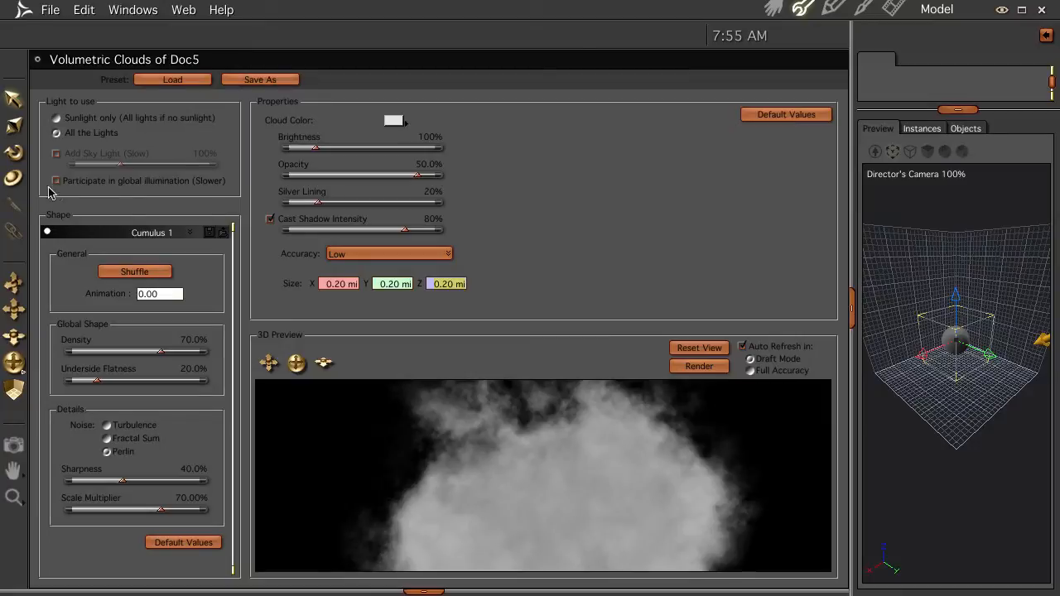
left_click(188, 234)
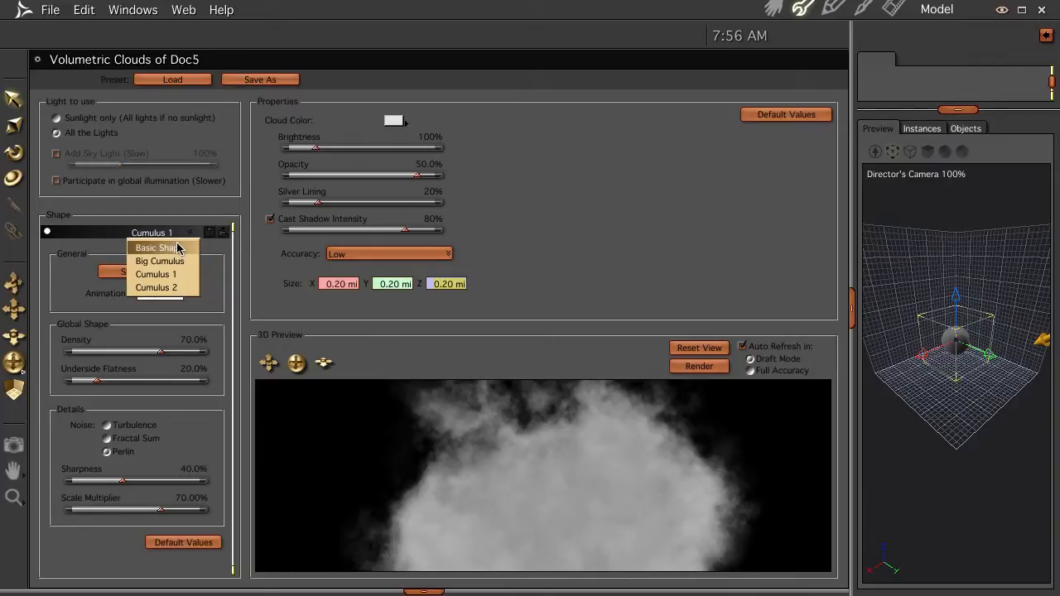
left_click(177, 248)
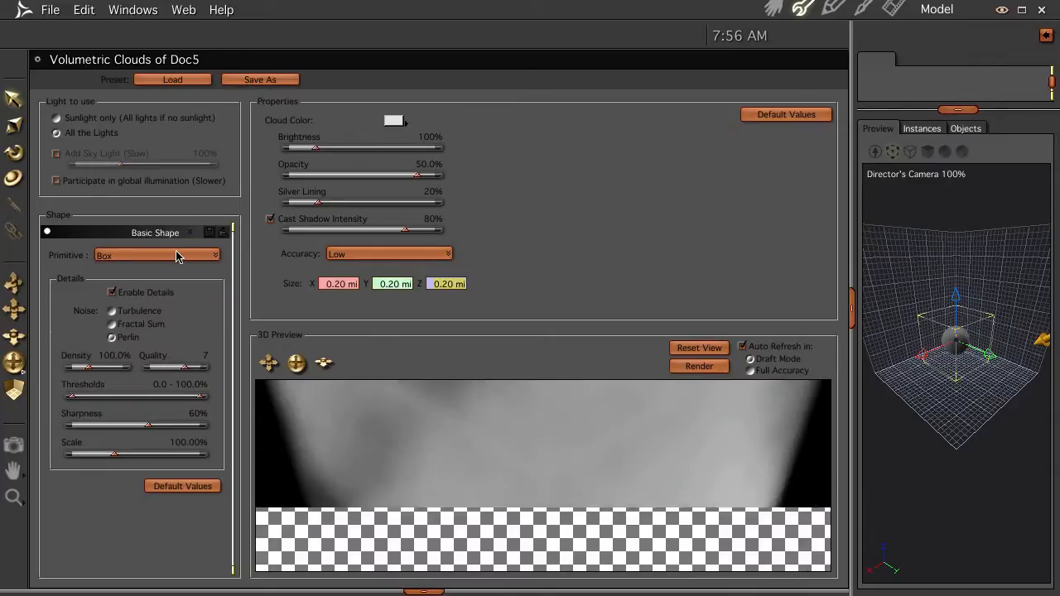
left_click(178, 259)
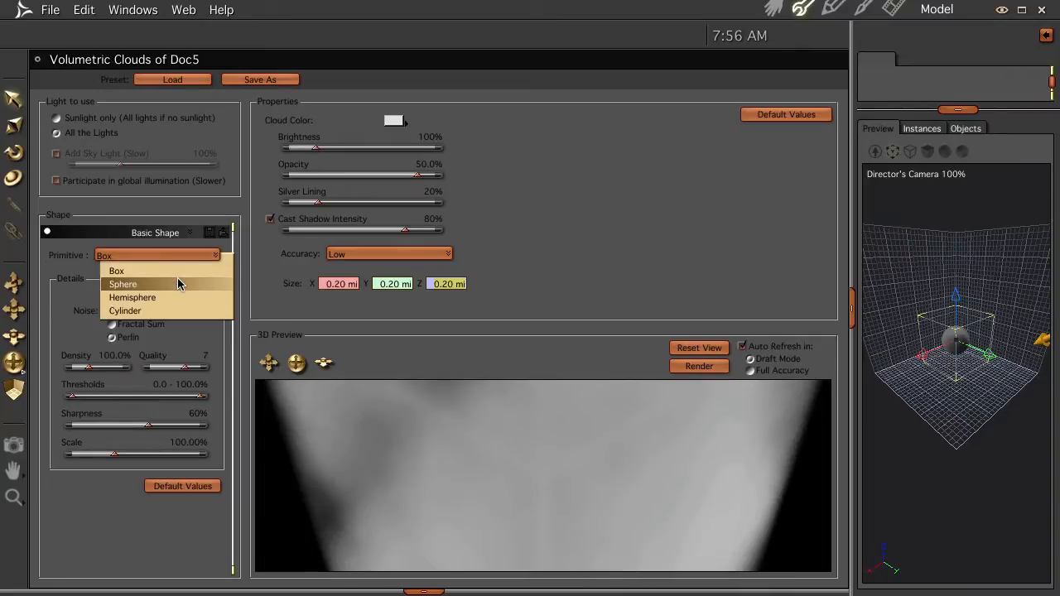
left_click(177, 283)
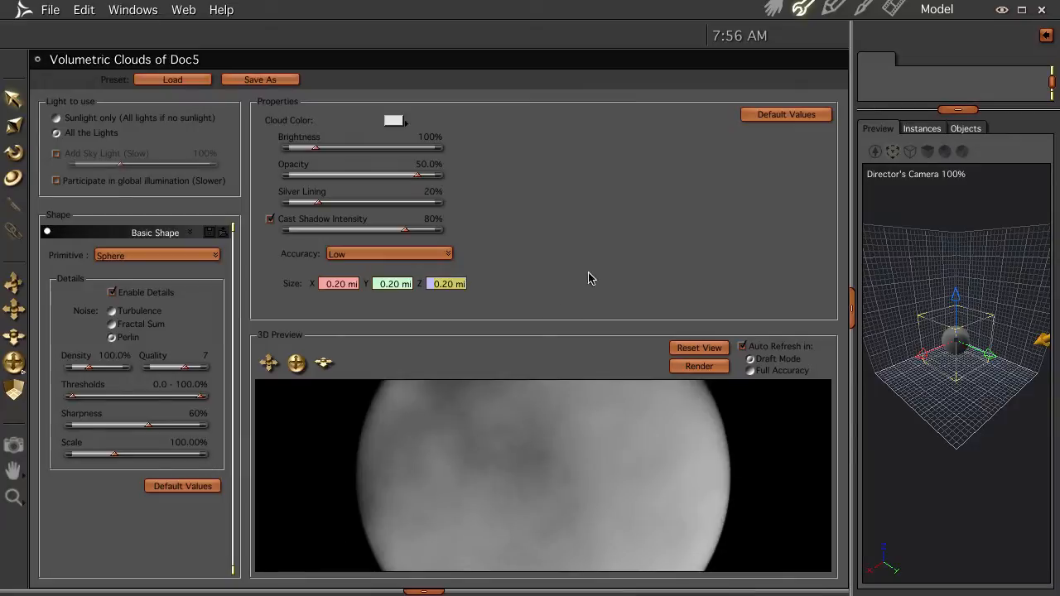
Render the scene to check the spherical cloud around the sphere
left_click(772, 9)
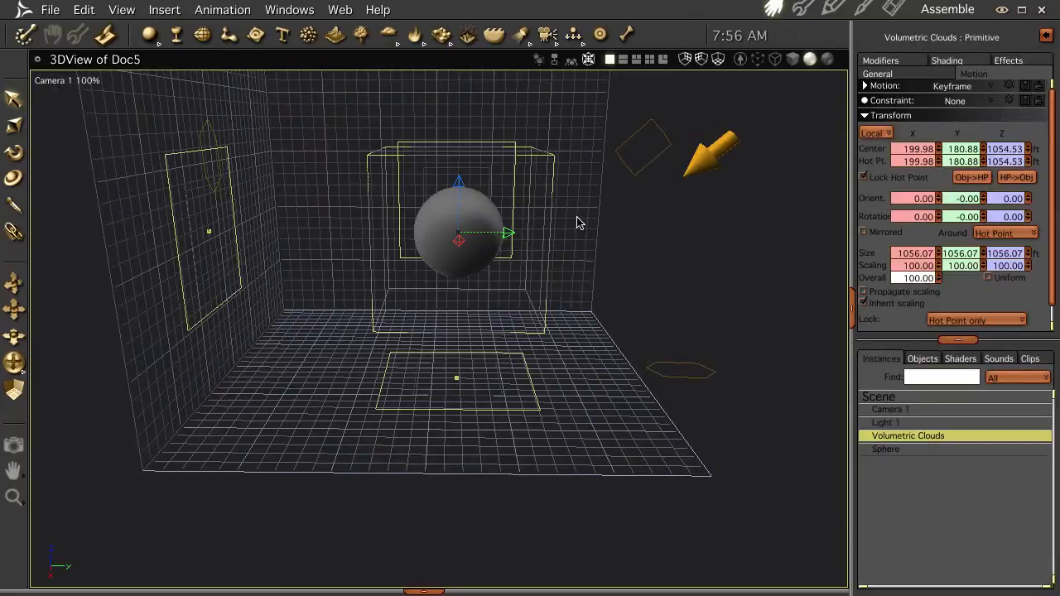
key("ctrl+r")
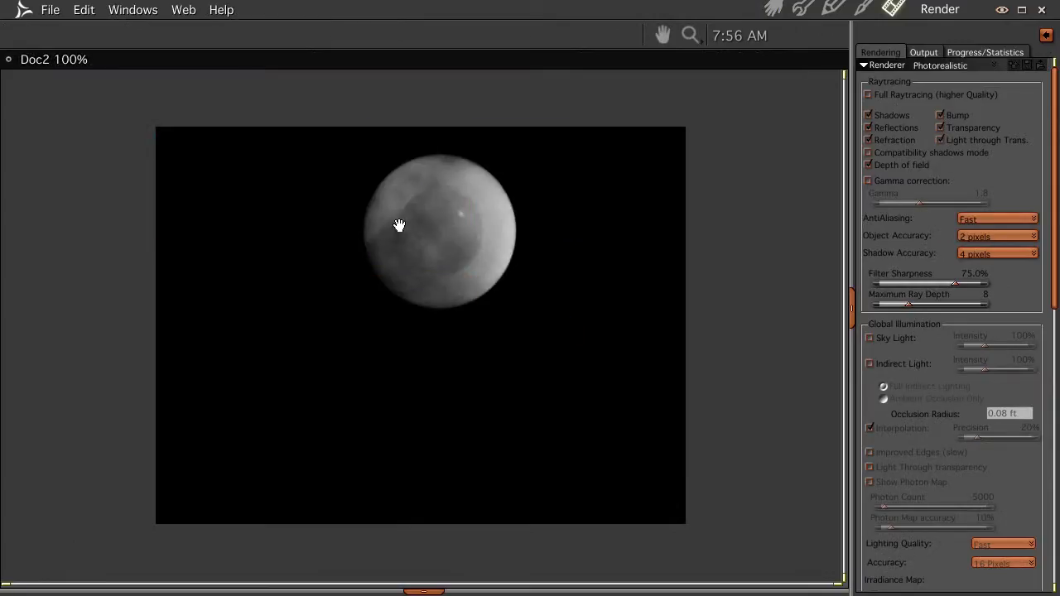
left_click(773, 9)
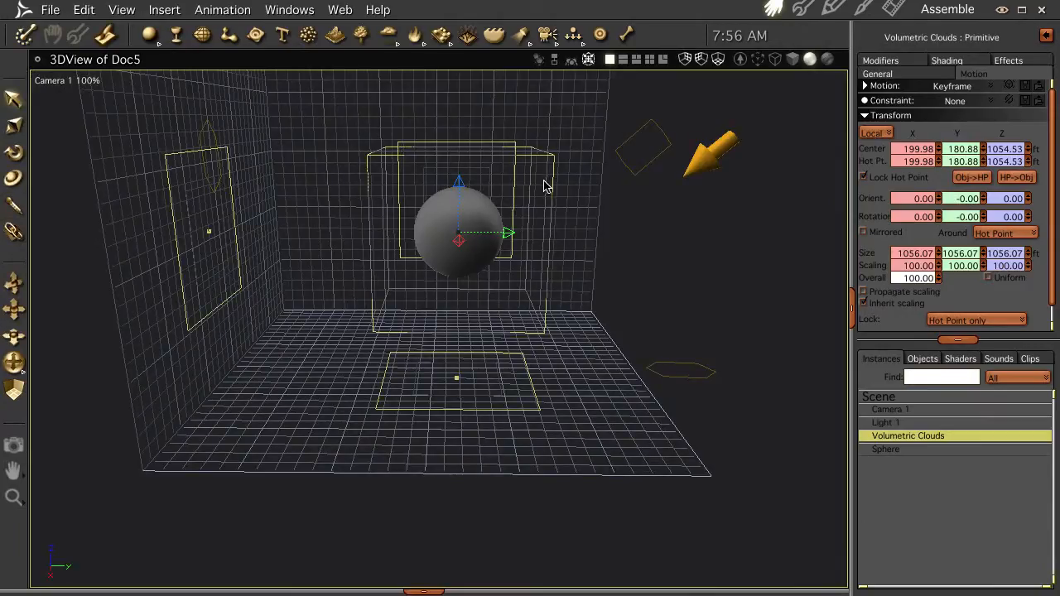
Scale the volumetric cloud down uniformly to about 737 ft so it fits closer around the sphere, and render it
left_click(387, 485)
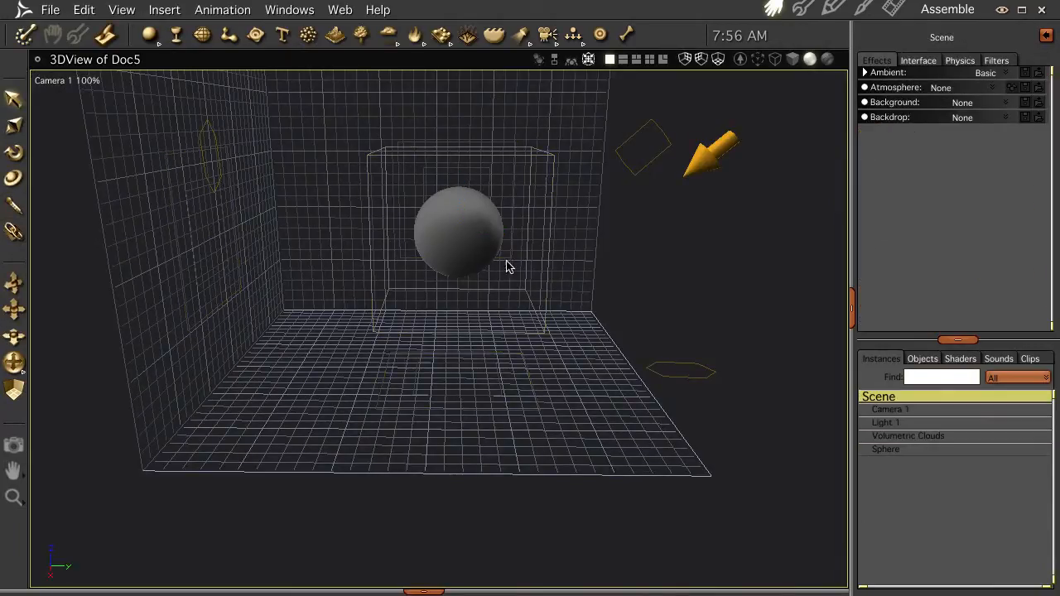
left_click(524, 289)
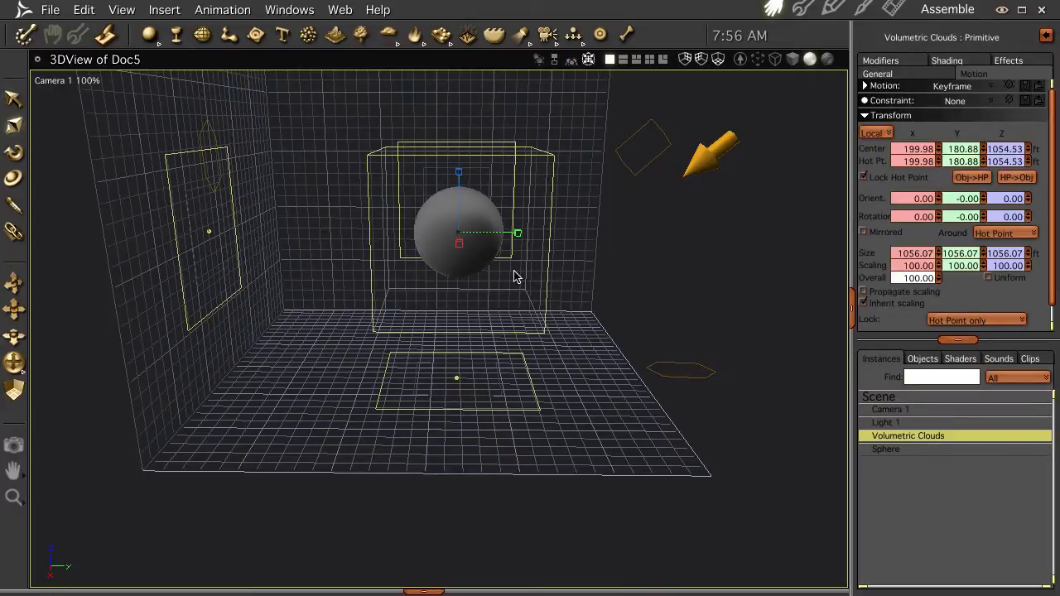
left_click_drag(516, 233, 492, 232)
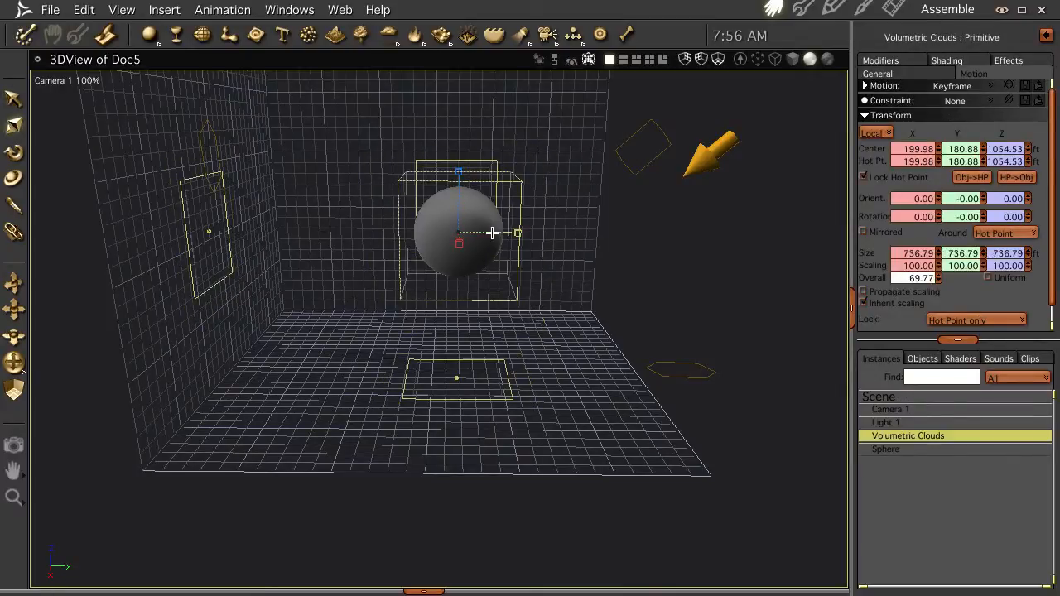
key("ctrl+r")
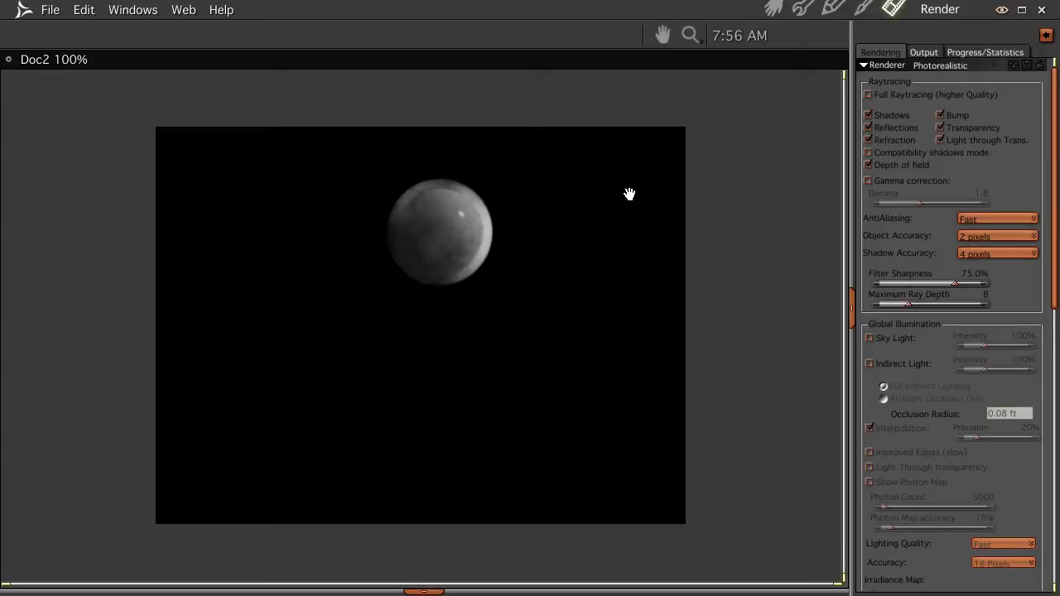
Render the planet and its cloud layer again from a different viewing angle
left_click(774, 8)
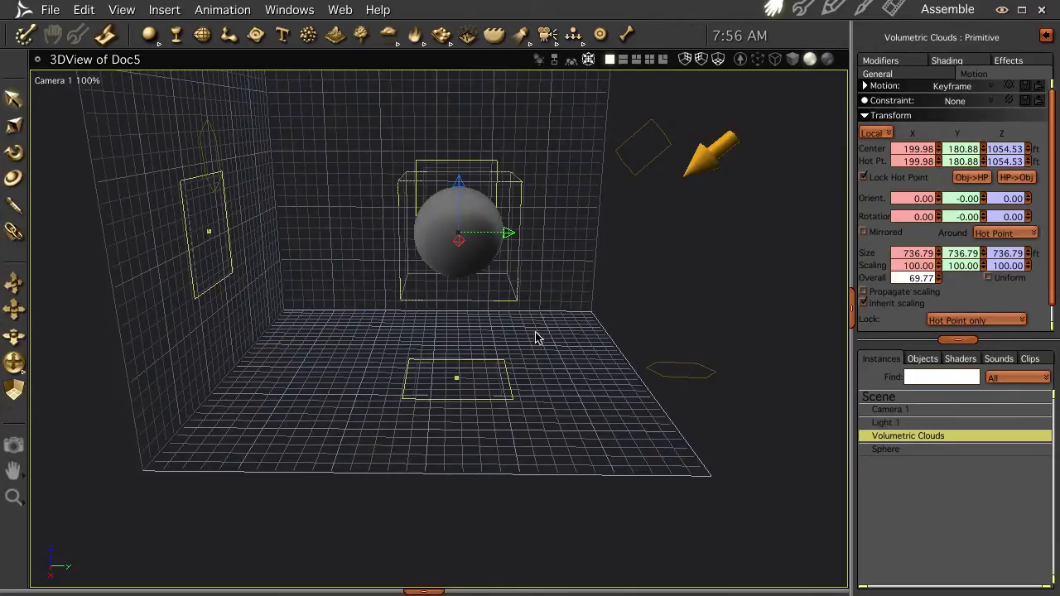
left_click_drag(537, 343, 488, 396)
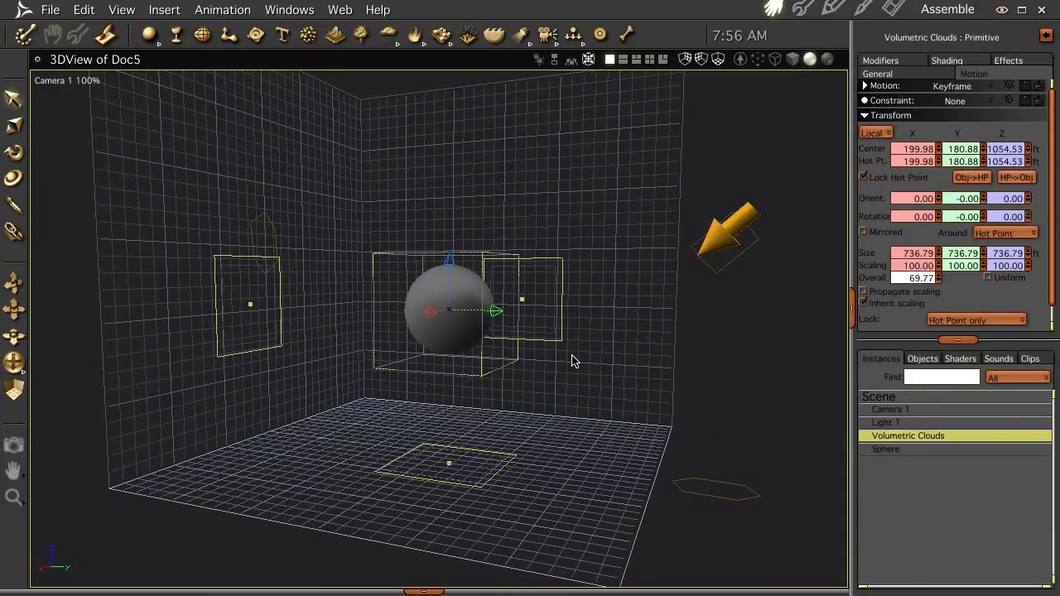
key("ctrl+r")
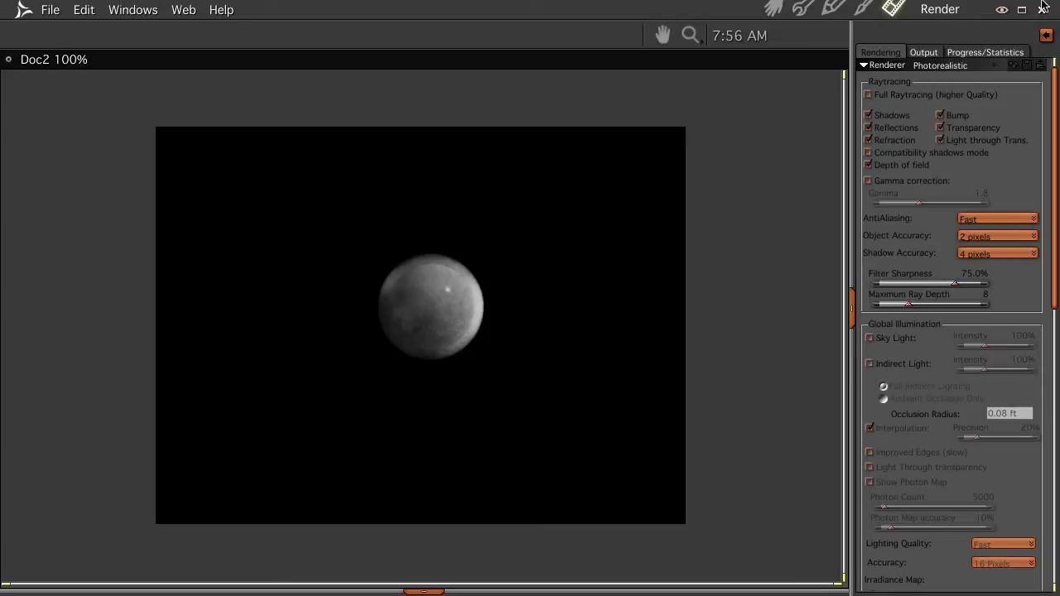
Open the volumetric cloud for editing and set its accuracy to Good (slow)
left_click(772, 8)
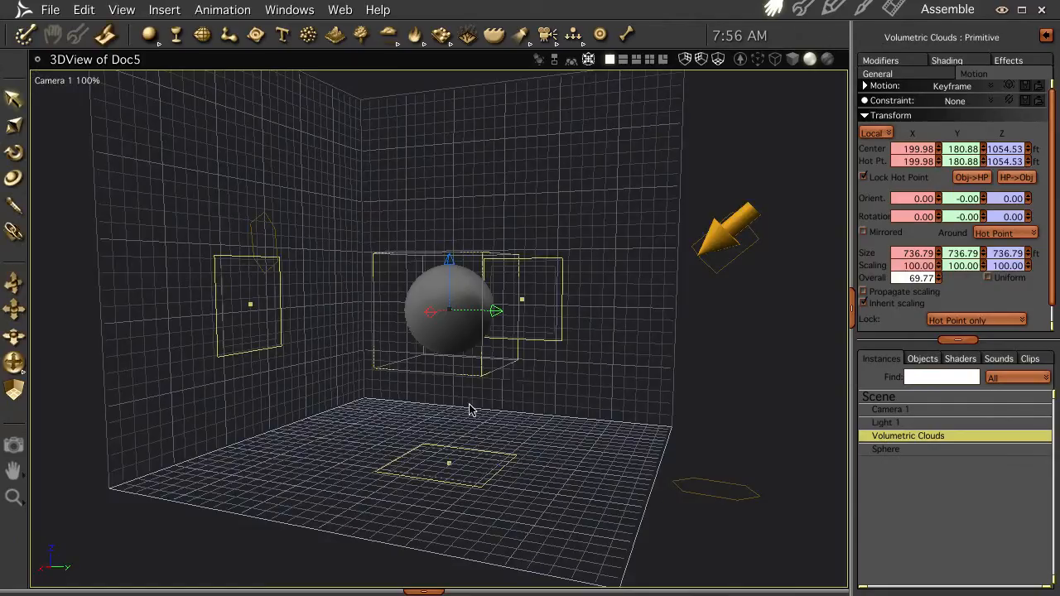
double_click(908, 437)
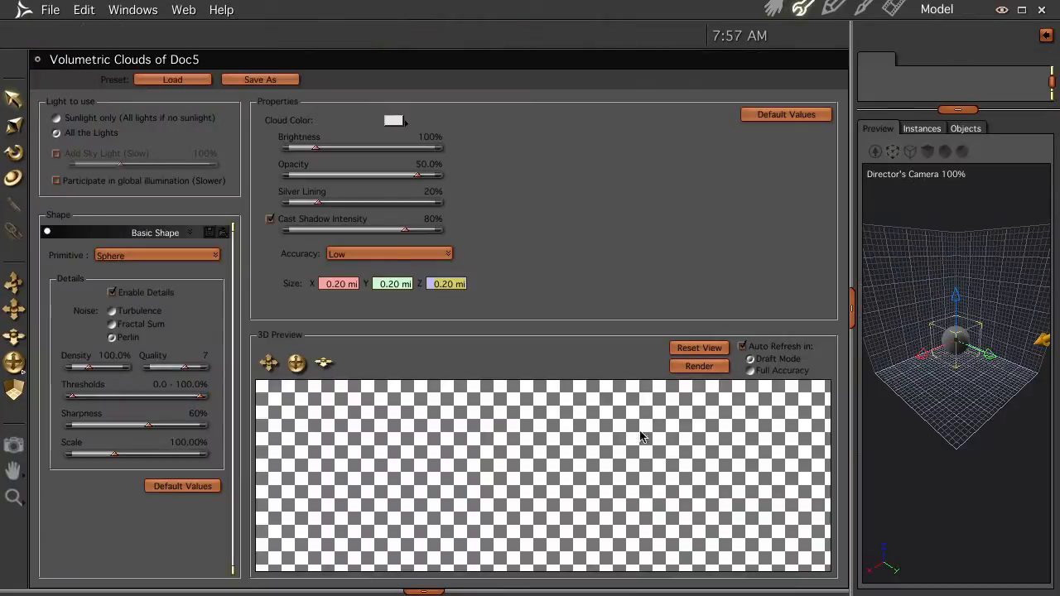
left_click(417, 256)
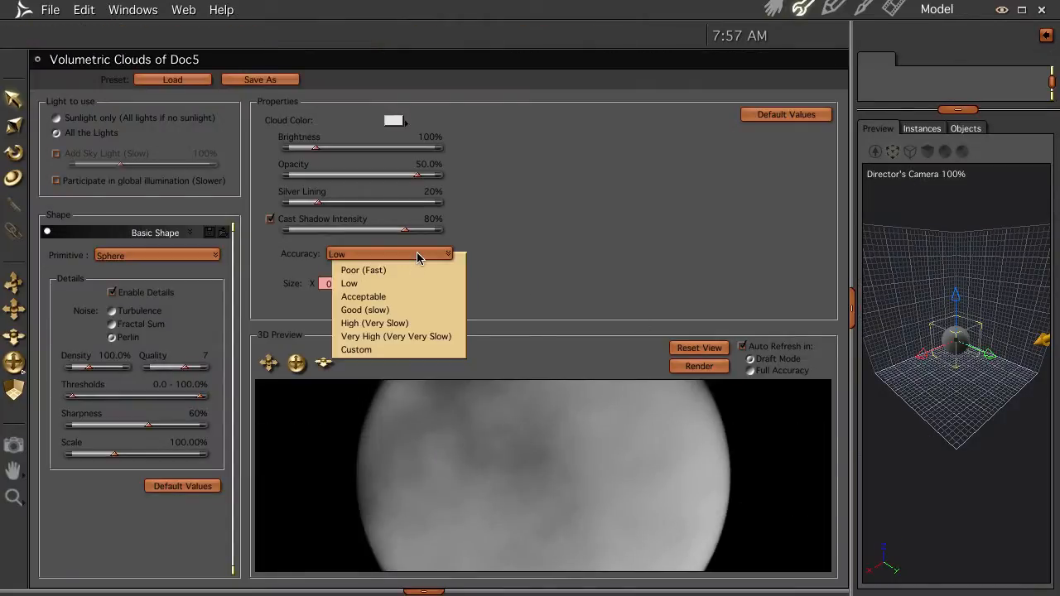
left_click(416, 308)
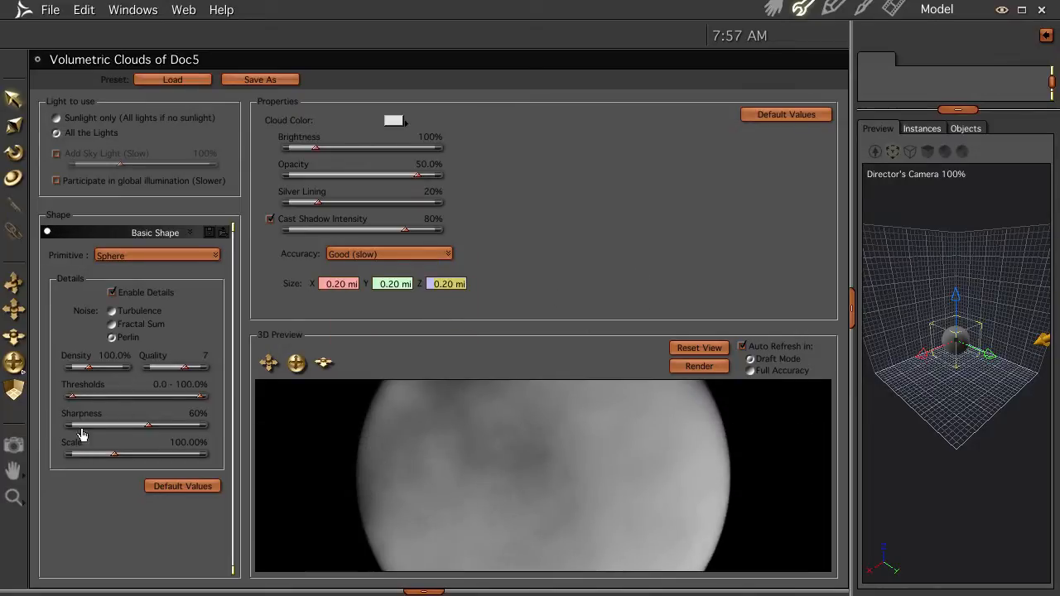
Set the cloud details' lower threshold to 3%, sharpness to 10% and scale to 13%
left_click_drag(73, 397, 112, 400)
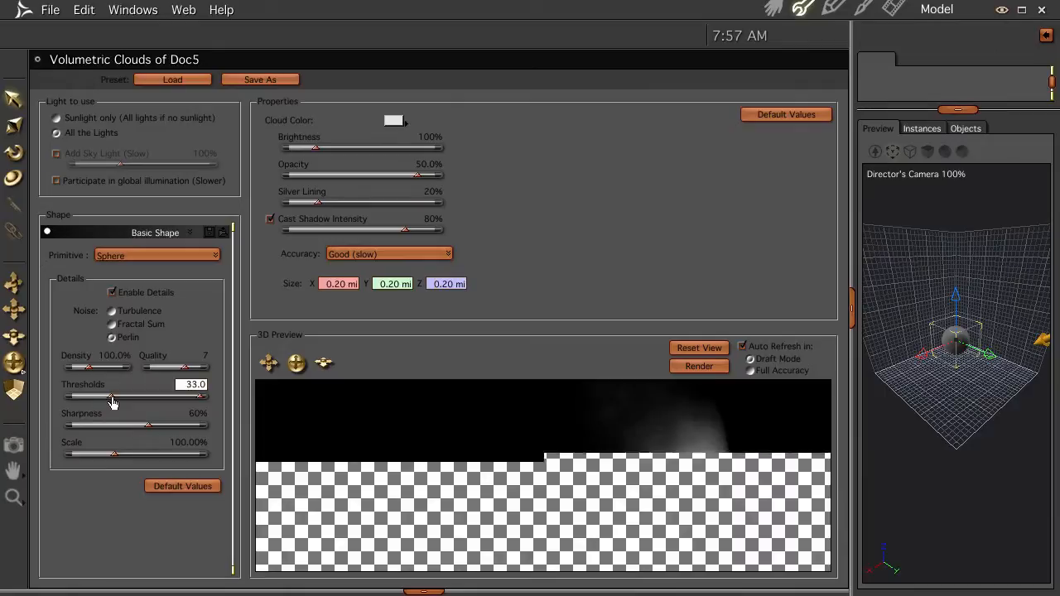
left_click_drag(70, 404, 79, 404)
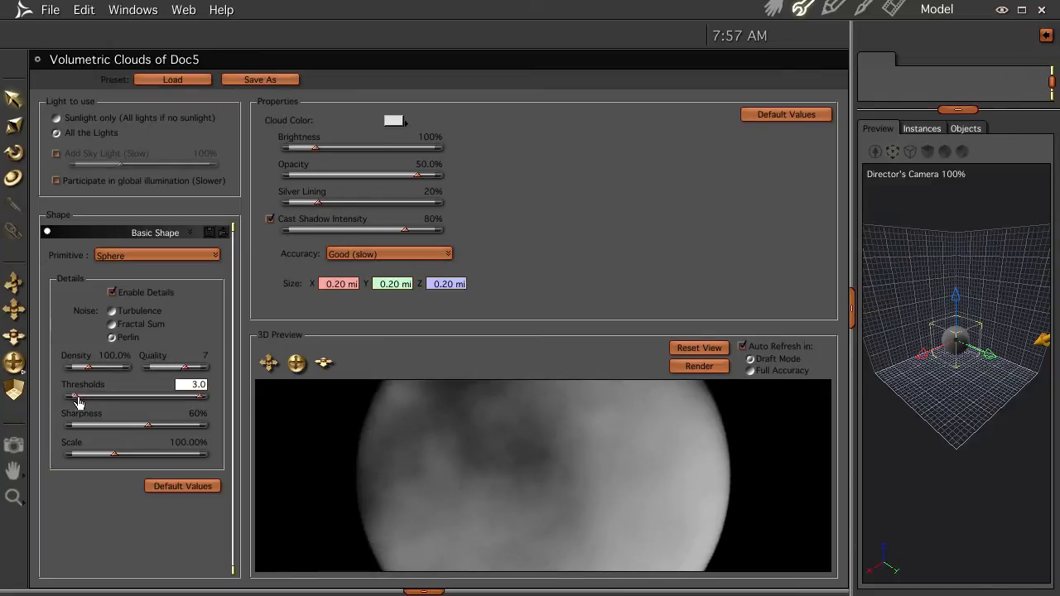
left_click_drag(148, 433, 78, 432)
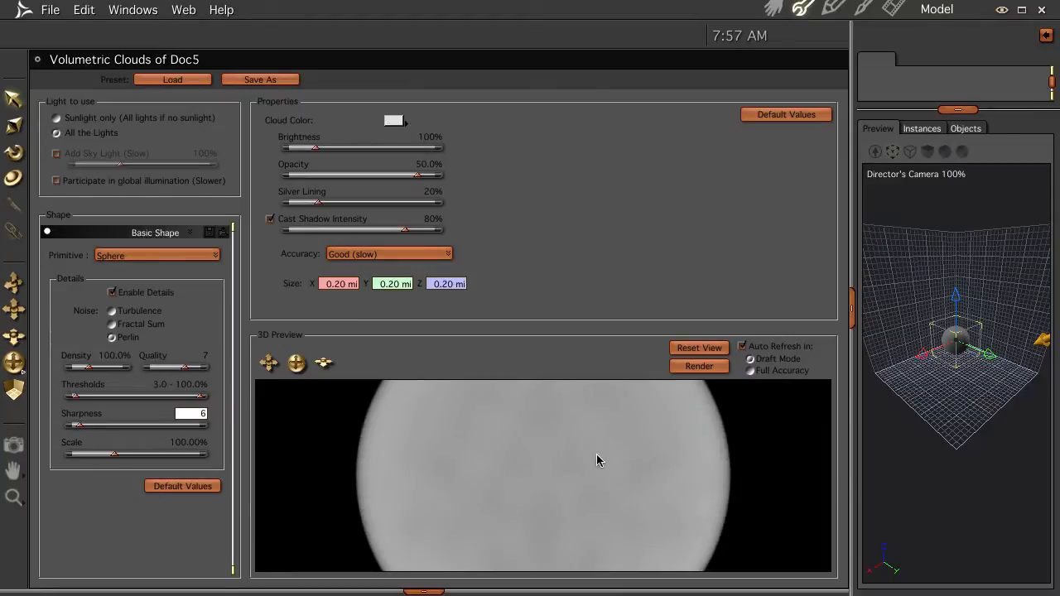
left_click(85, 431)
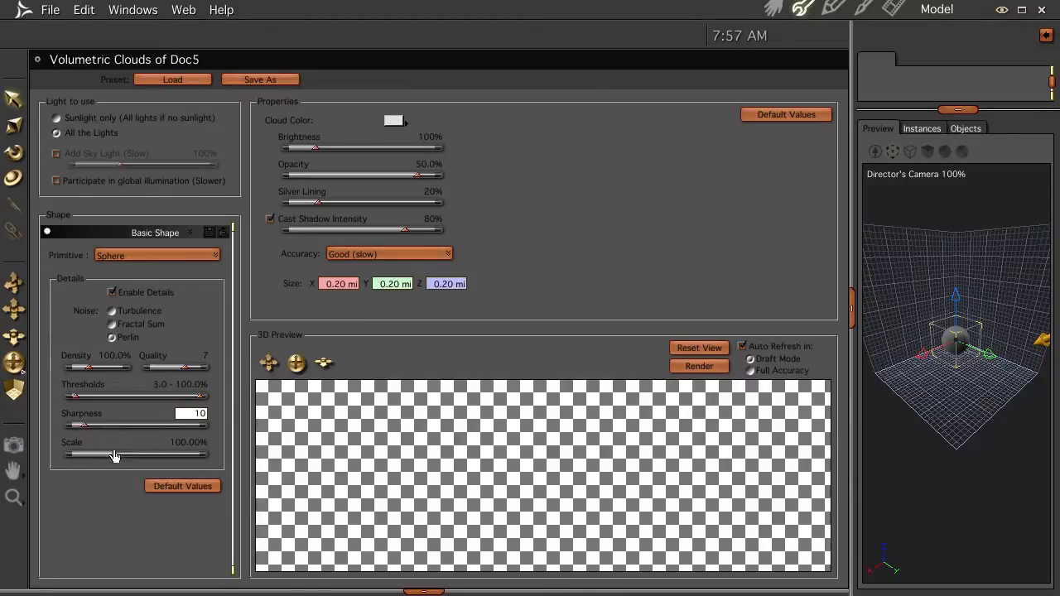
left_click_drag(114, 458, 78, 458)
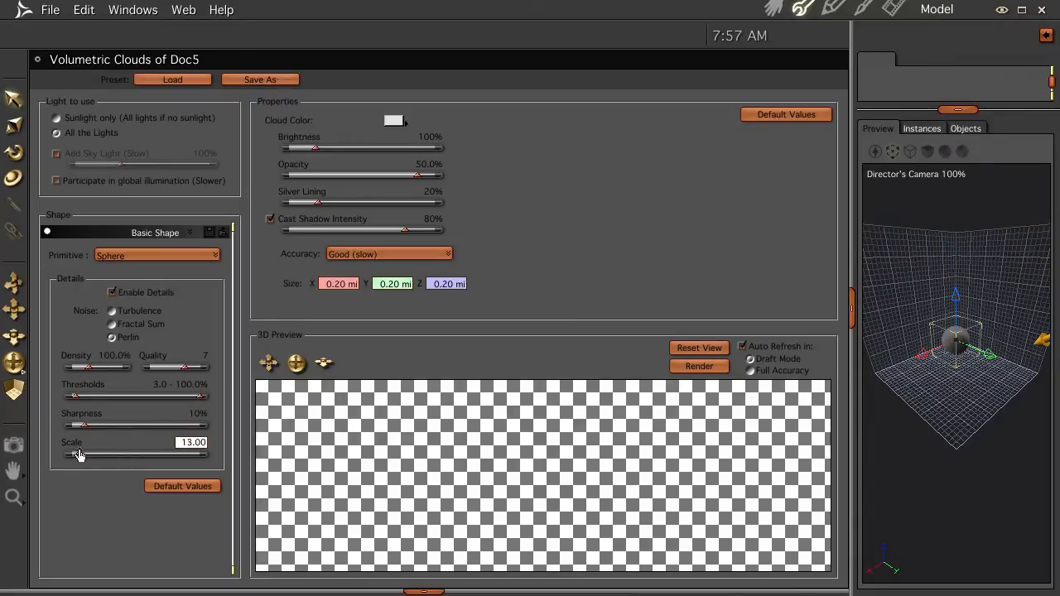
left_click_drag(79, 430, 84, 428)
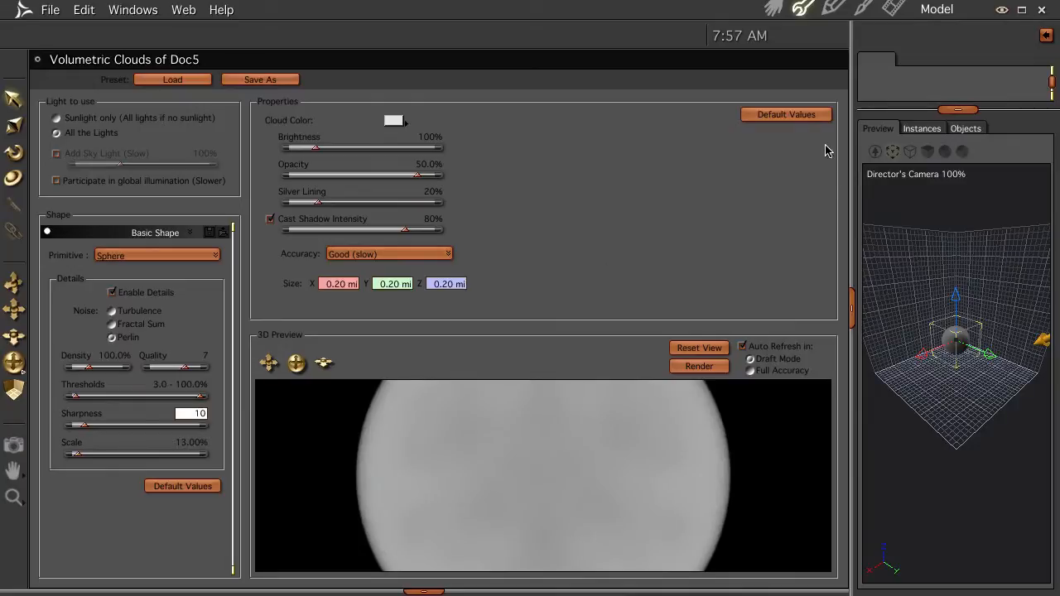
Render the scene to check the cloud's new detail settings, and return to the assembled scene
left_click(771, 8)
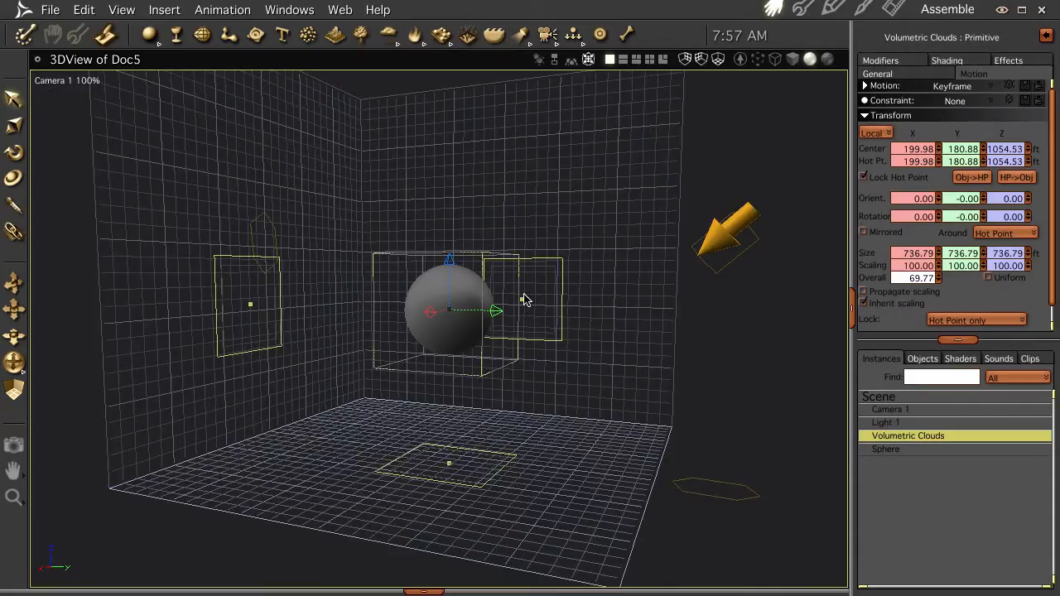
key("ctrl+r")
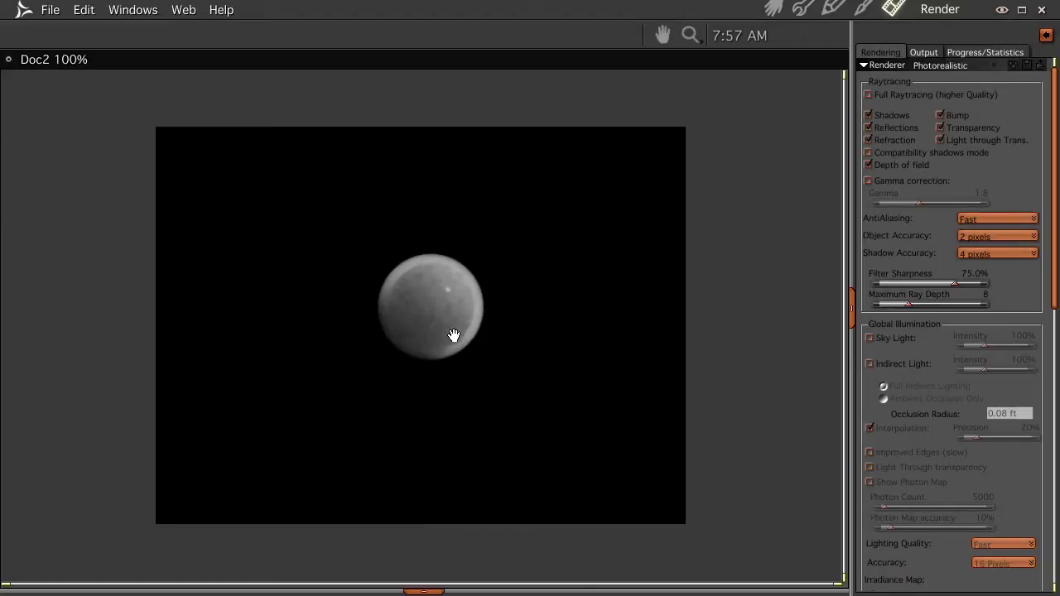
left_click(772, 10)
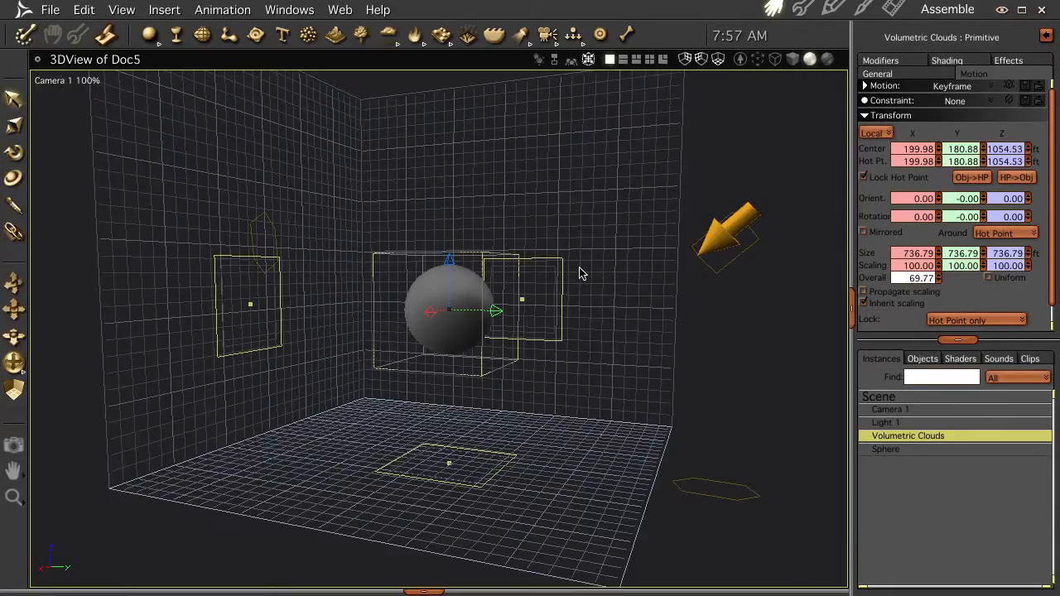
Try scaling the volumetric cloud down uniformly to about 579 ft and render it
key("s")
mouse_move(504, 310)
left_mouse_down()
mouse_move(518, 301)
mouse_move(492, 308)
left_mouse_up()
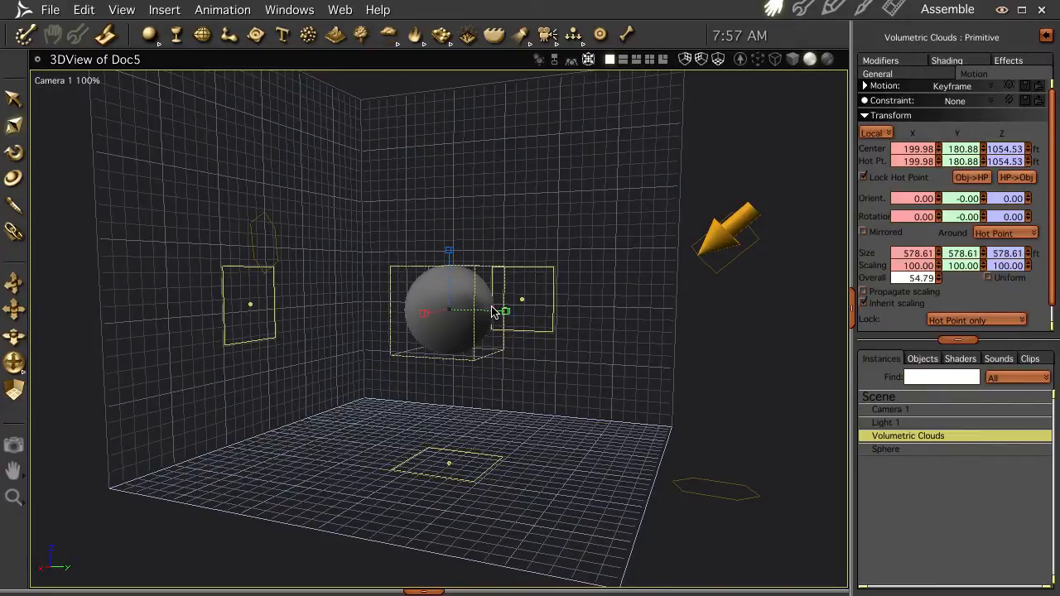
key("ctrl+r")
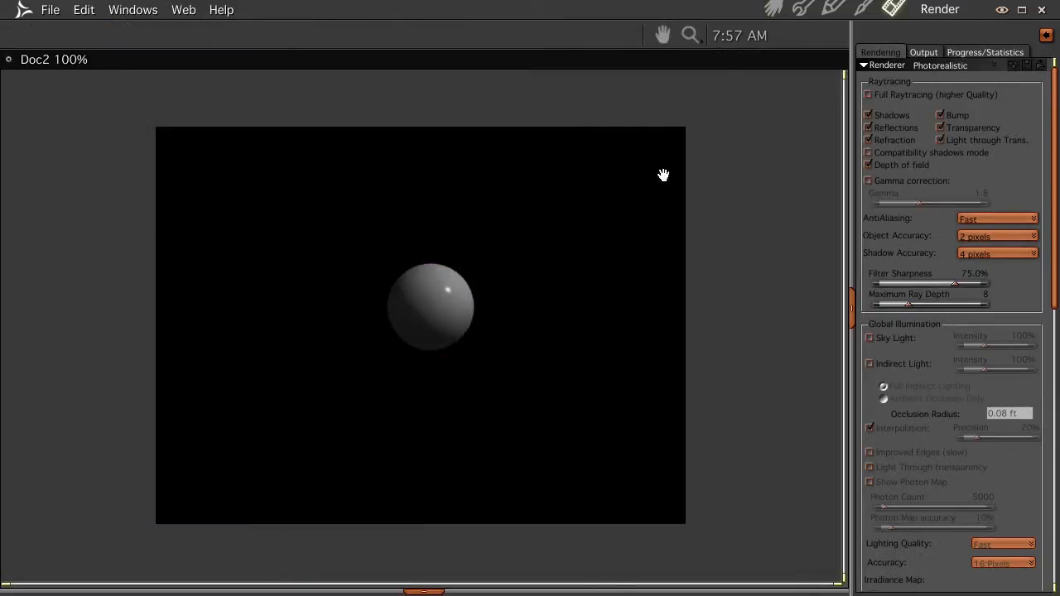
Scale the volumetric cloud up uniformly to about 623 ft and render it
left_click(773, 10)
key("s")
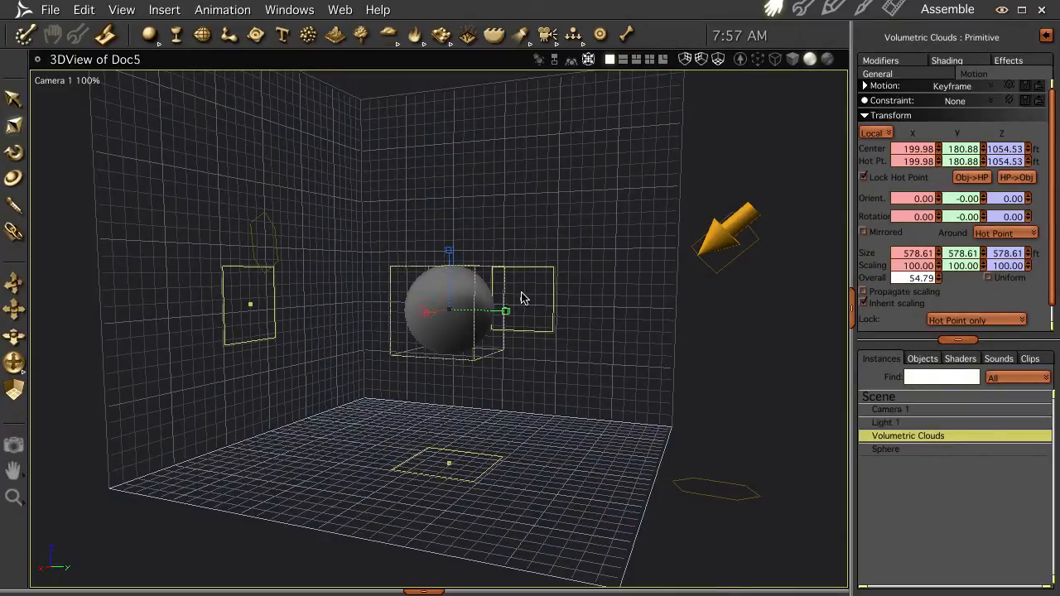
left_click_drag(506, 311, 509, 311)
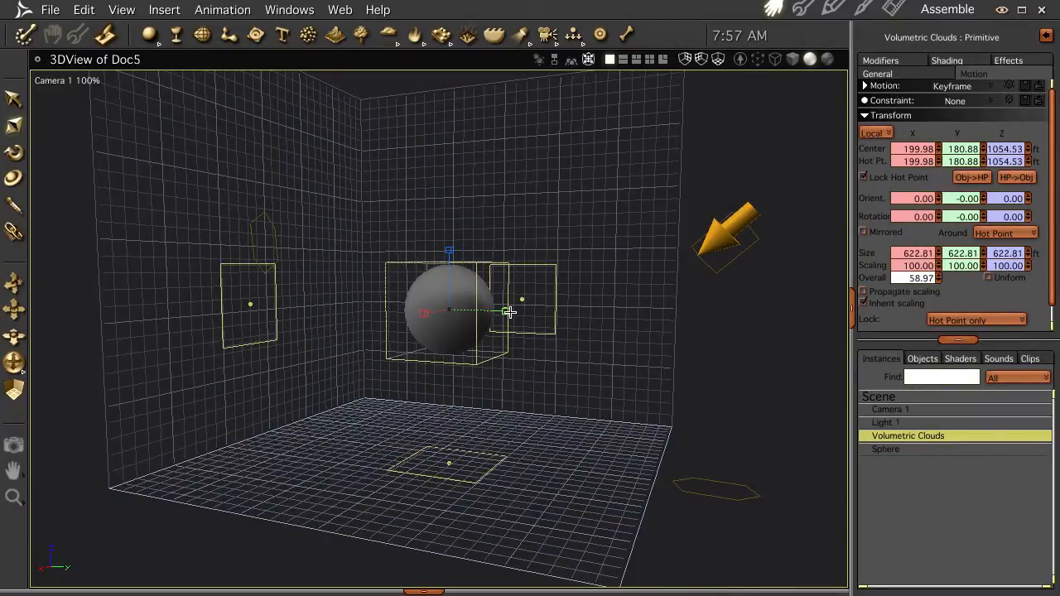
key("ctrl+r")
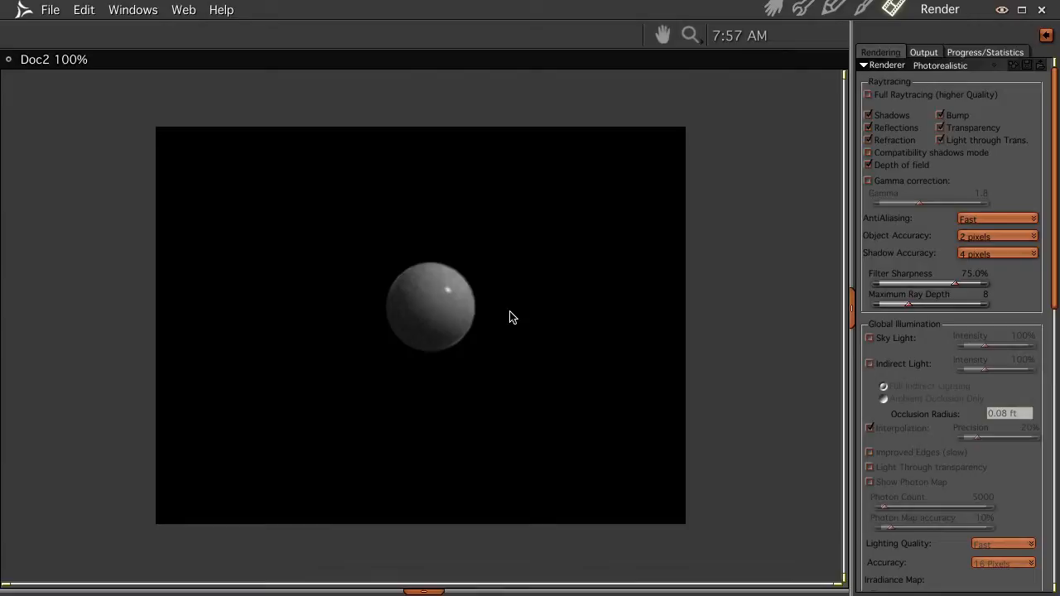
Move the camera closer so the sphere fills much of the frame, and render this close view
left_click(772, 9)
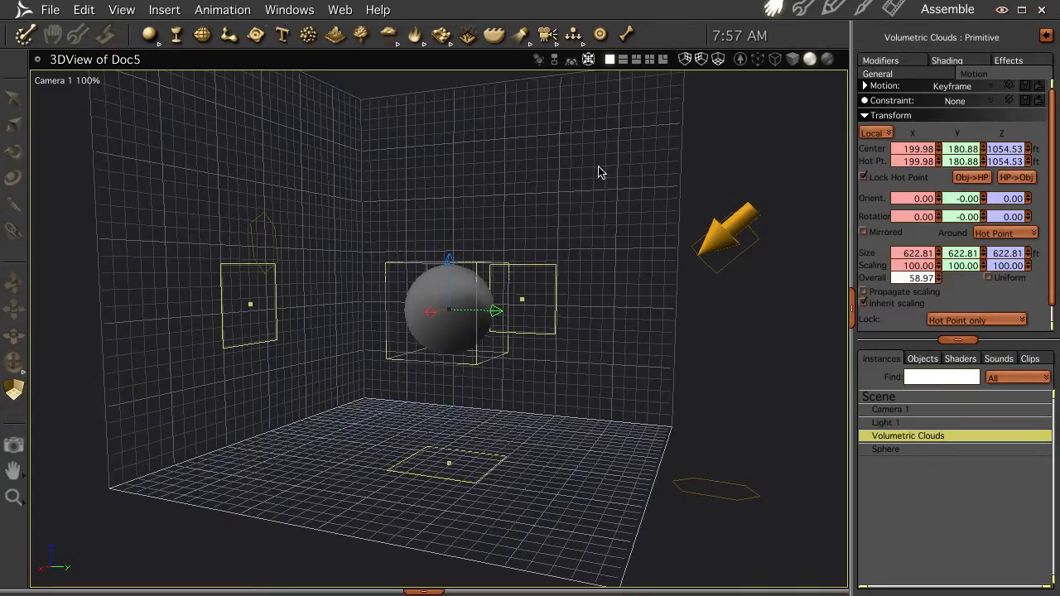
key("0")
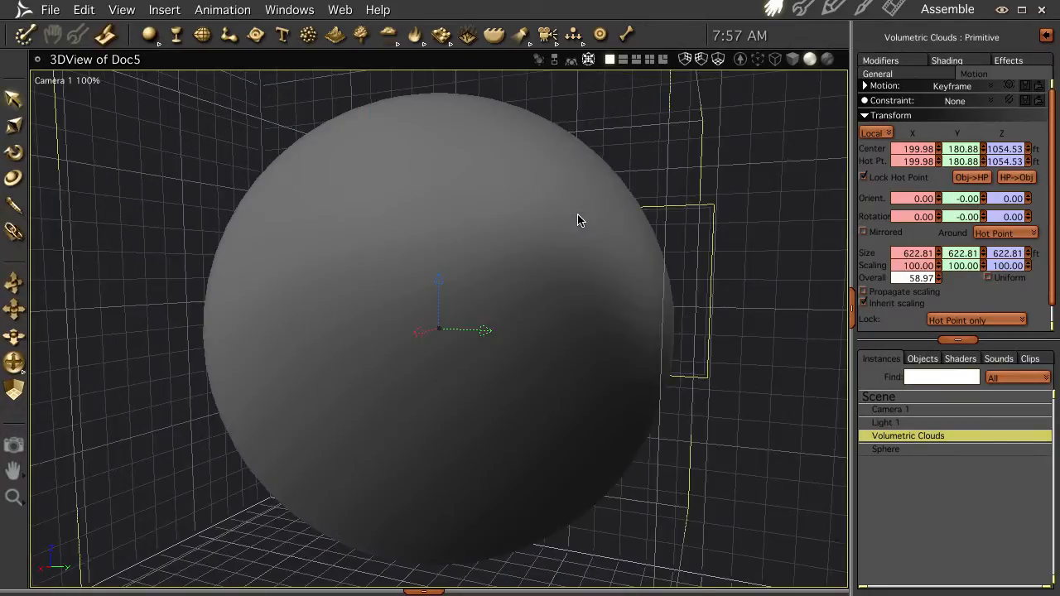
left_click_drag(469, 187, 468, 207)
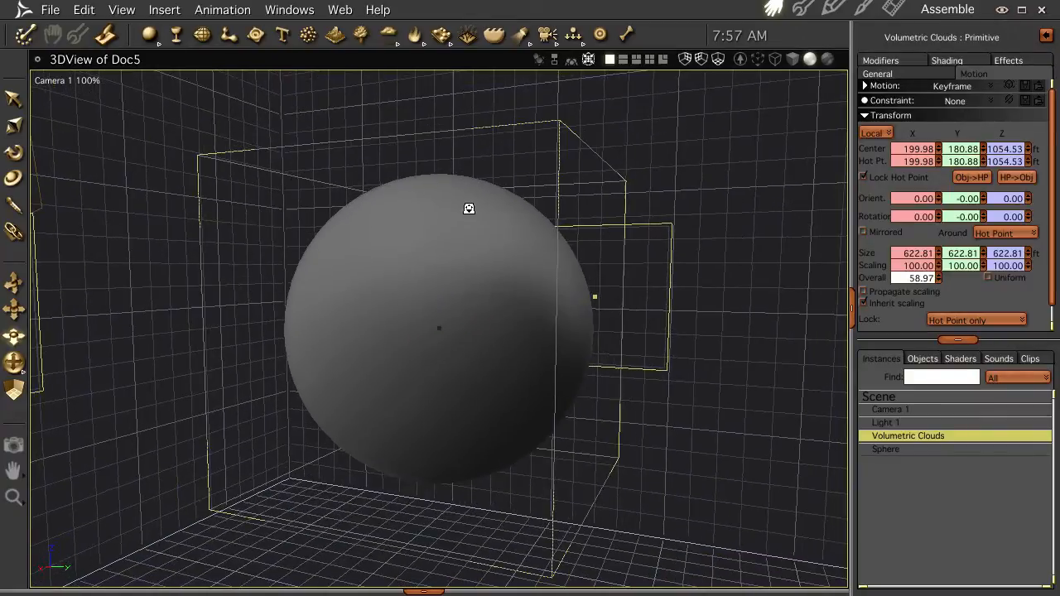
key("ctrl+r")
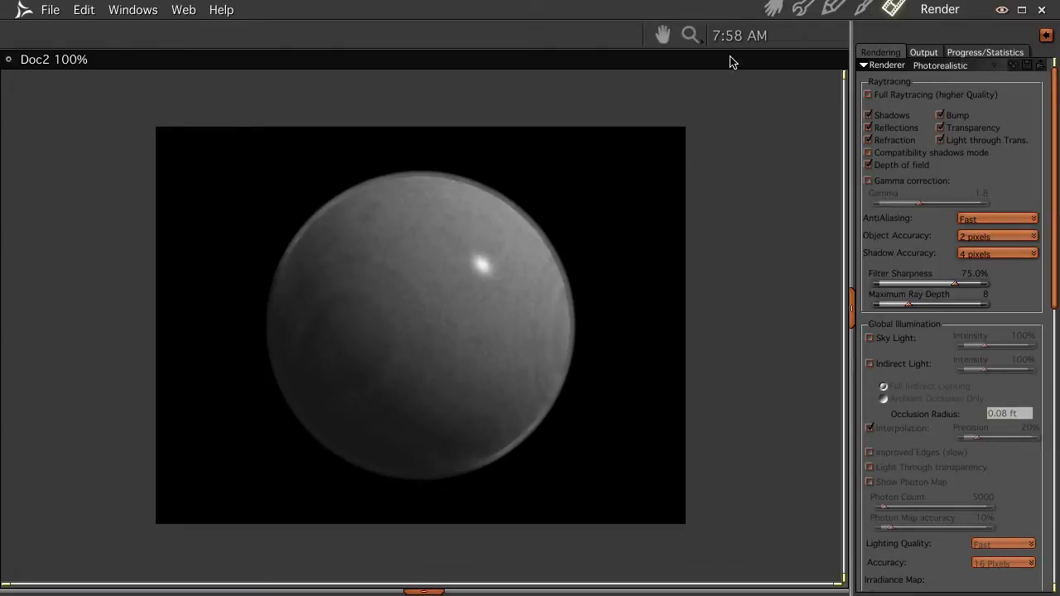
Reopen the volumetric cloud, adjust its detail sharpness and increase its detail scale, and render the scene
left_click(773, 10)
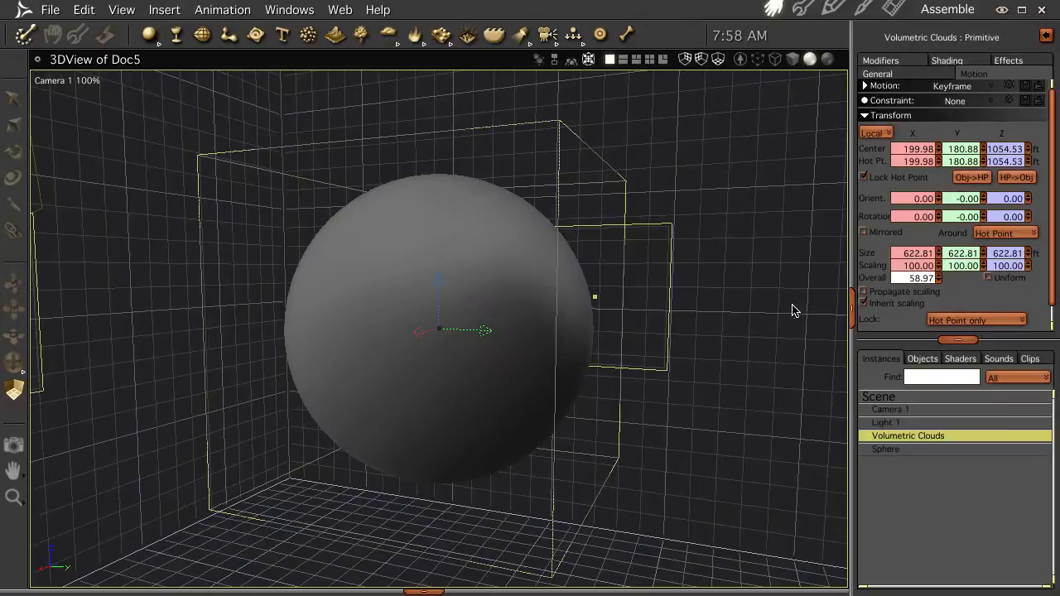
double_click(922, 437)
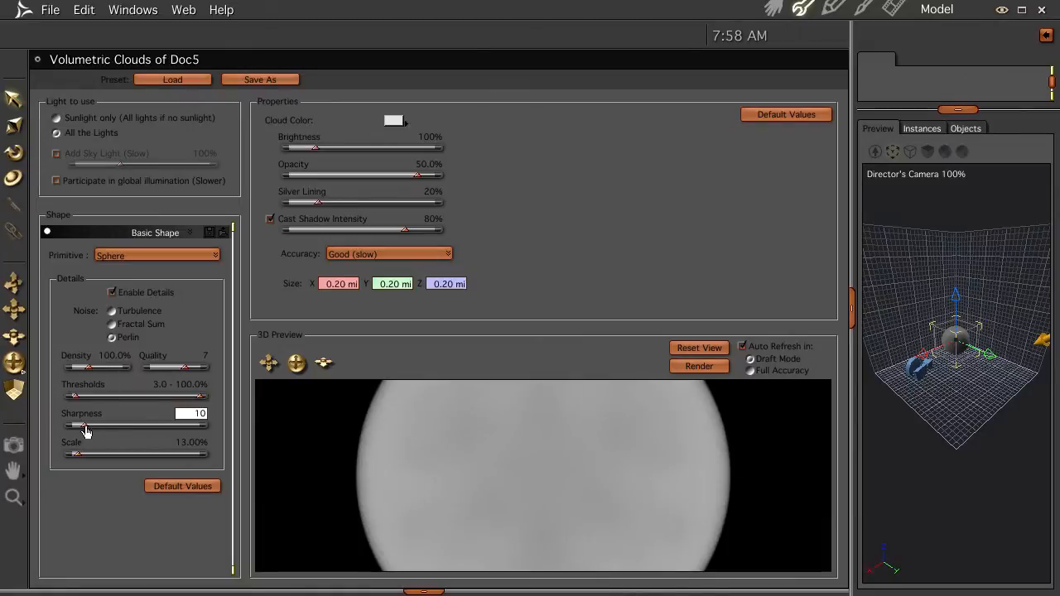
left_click_drag(79, 431, 79, 434)
left_click_drag(81, 458, 120, 461)
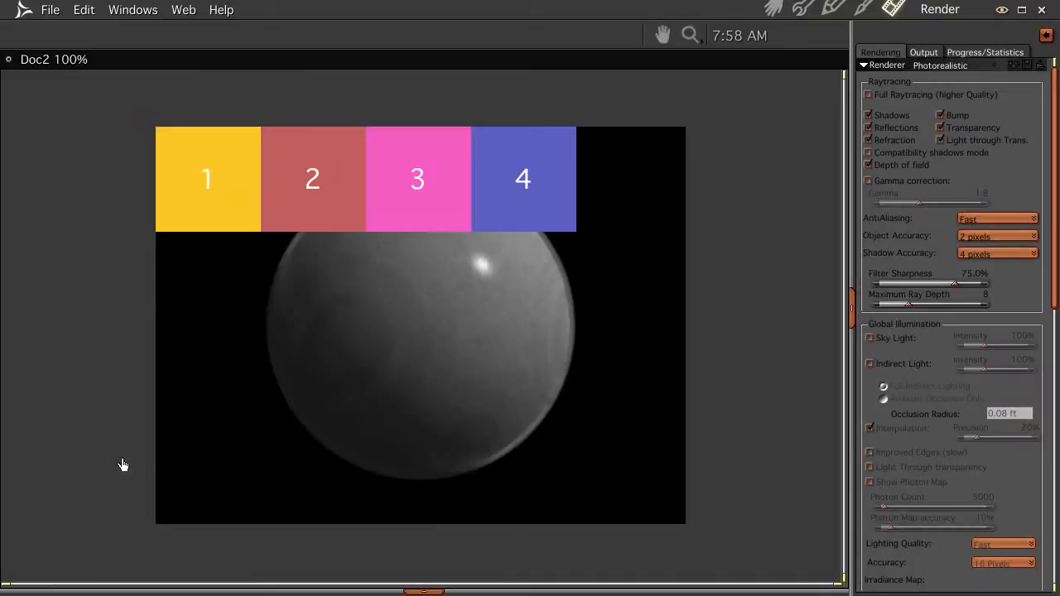
Enlarge the volumetric cloud uniformly to about 636 ft and render the planet
left_click(773, 8)
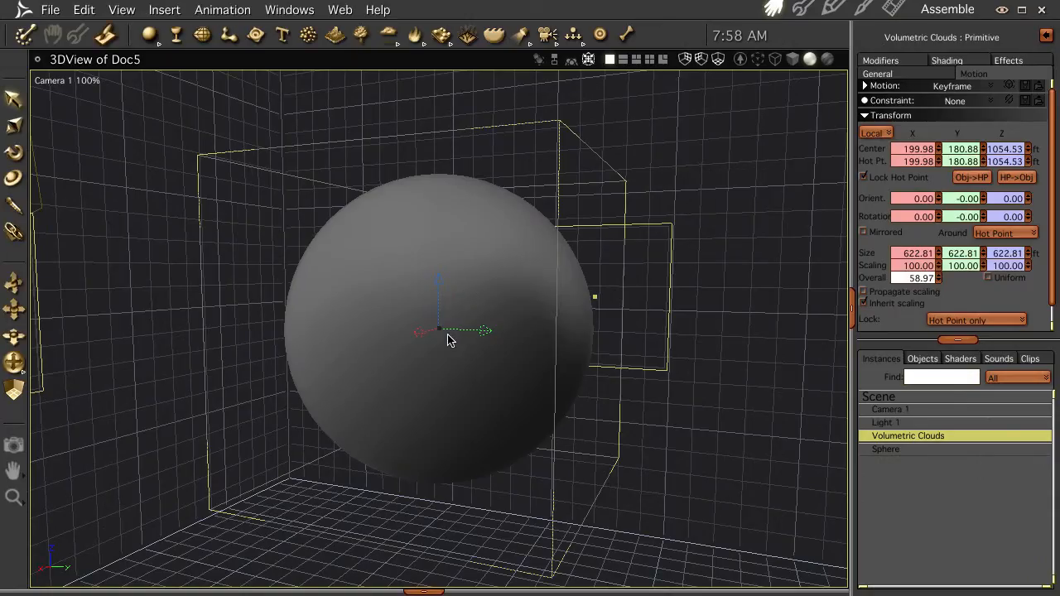
left_click_drag(484, 331, 495, 331)
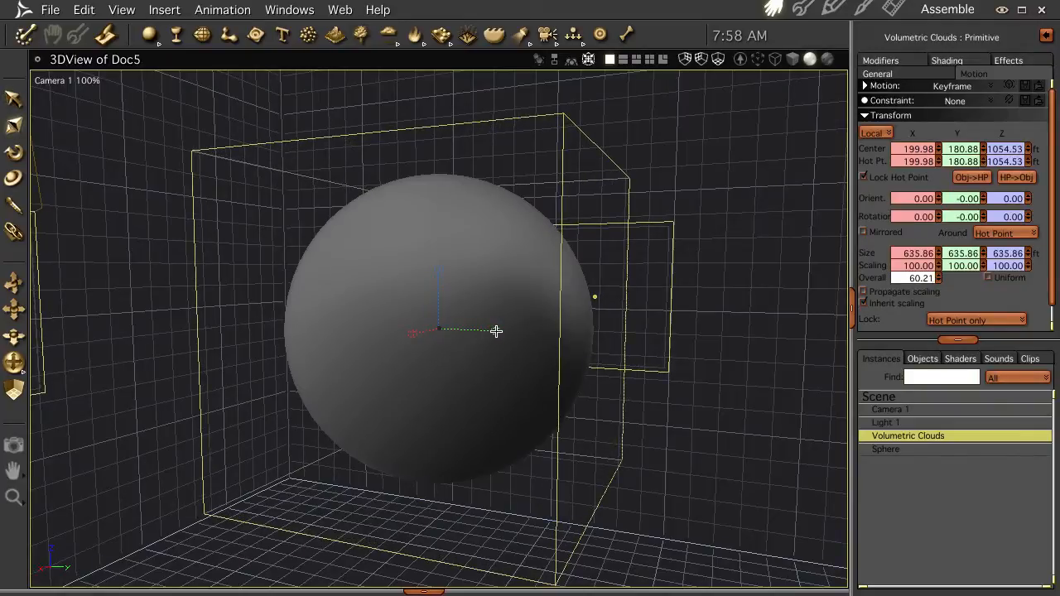
key("super+r")
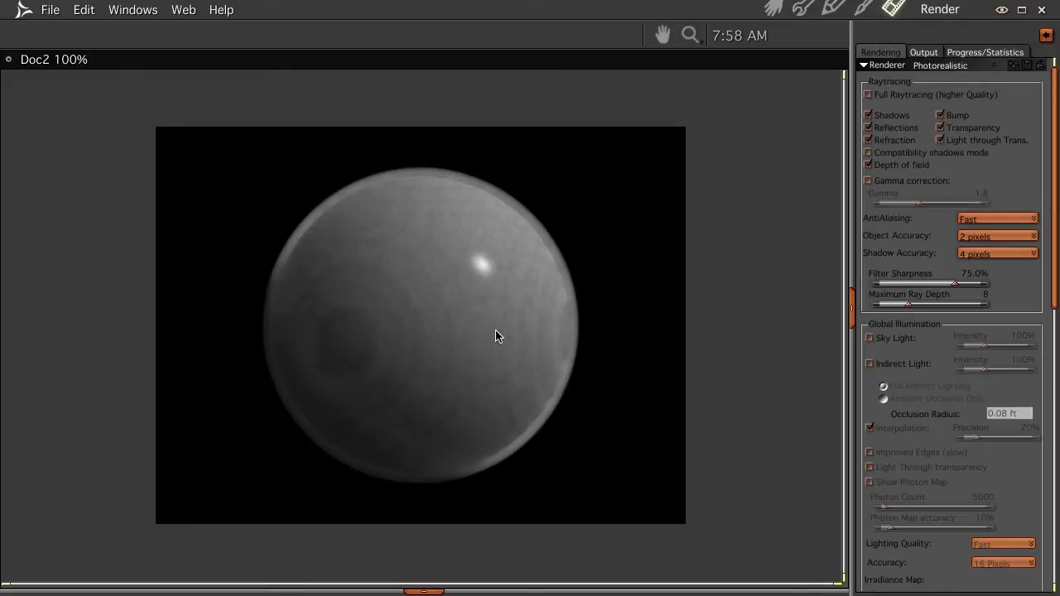
Set the renderer's antialiasing to Best and choose finer object and shadow accuracy
left_click(1011, 219)
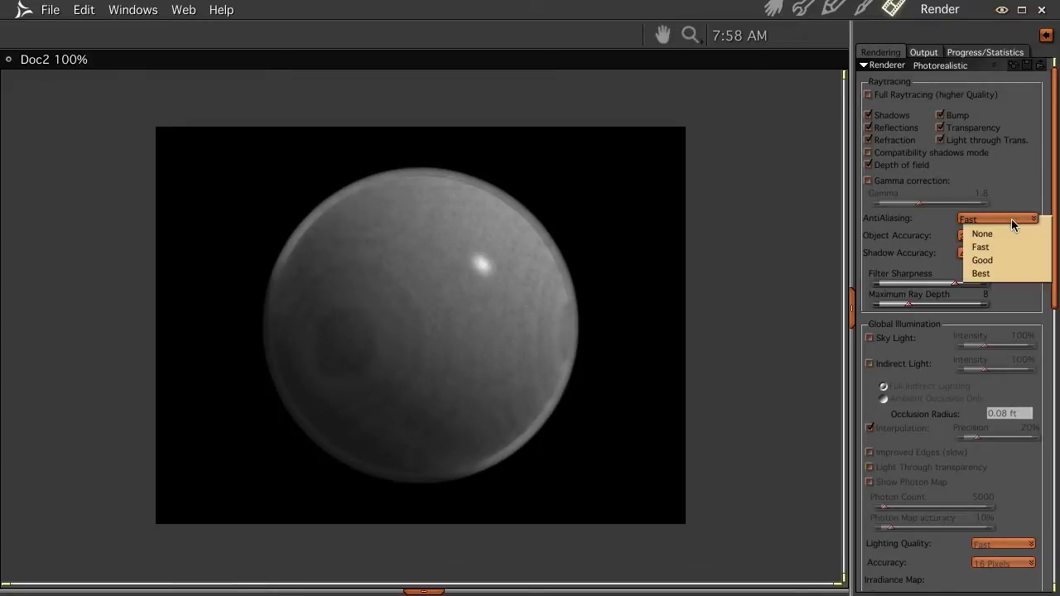
left_click(1009, 273)
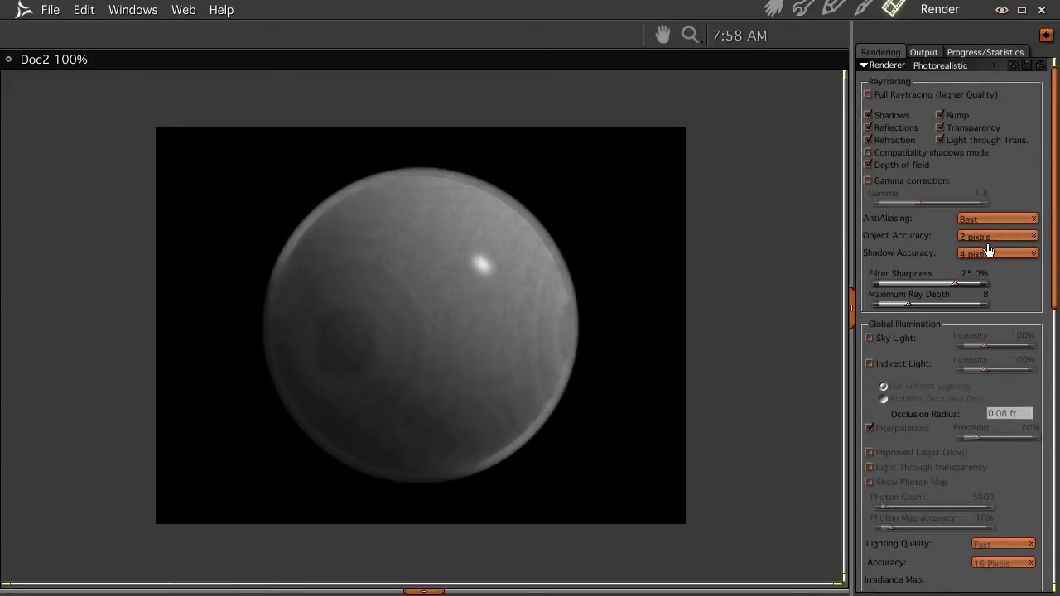
left_click(987, 235)
left_click(990, 249)
left_click(992, 254)
left_click(990, 267)
Return to the scene, open the sphere's shader for editing, and set its color channel to Texture Map
left_click(773, 8)
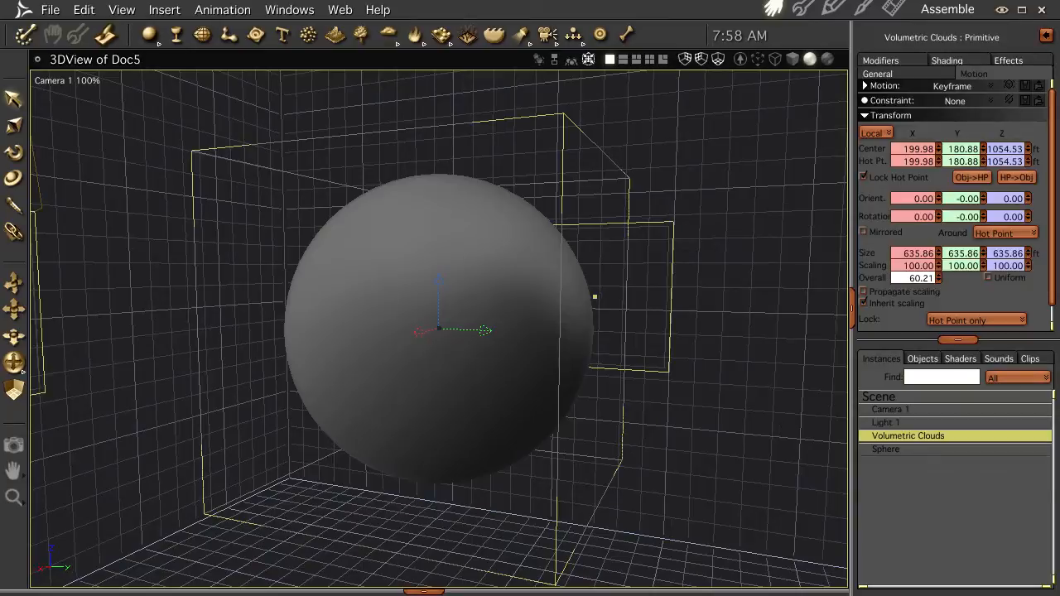
left_click(884, 451)
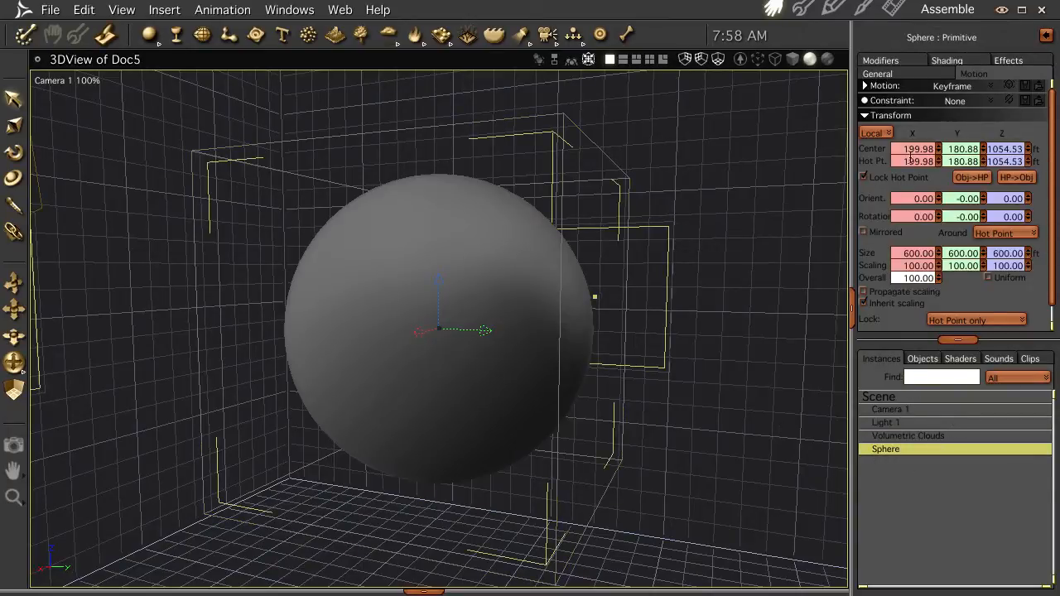
left_click(875, 75)
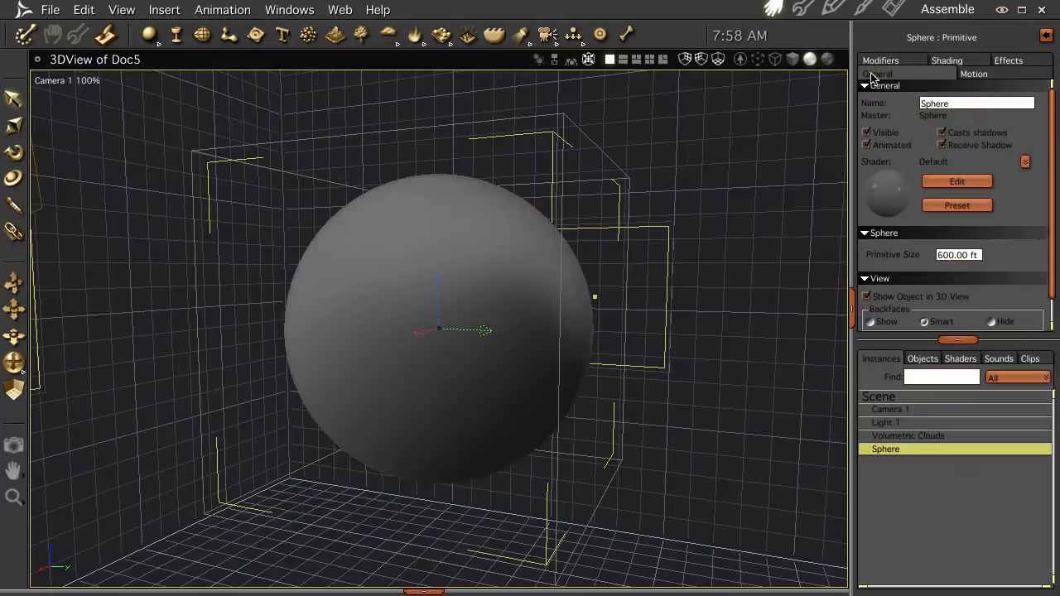
left_click(952, 182)
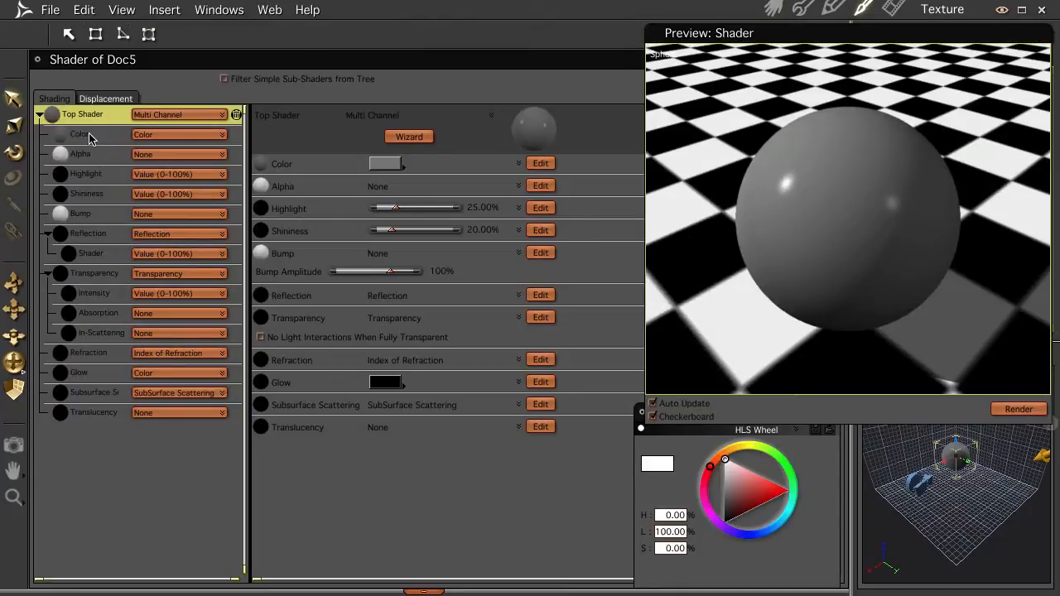
left_click(91, 137)
left_click(157, 137)
mouse_move(177, 283)
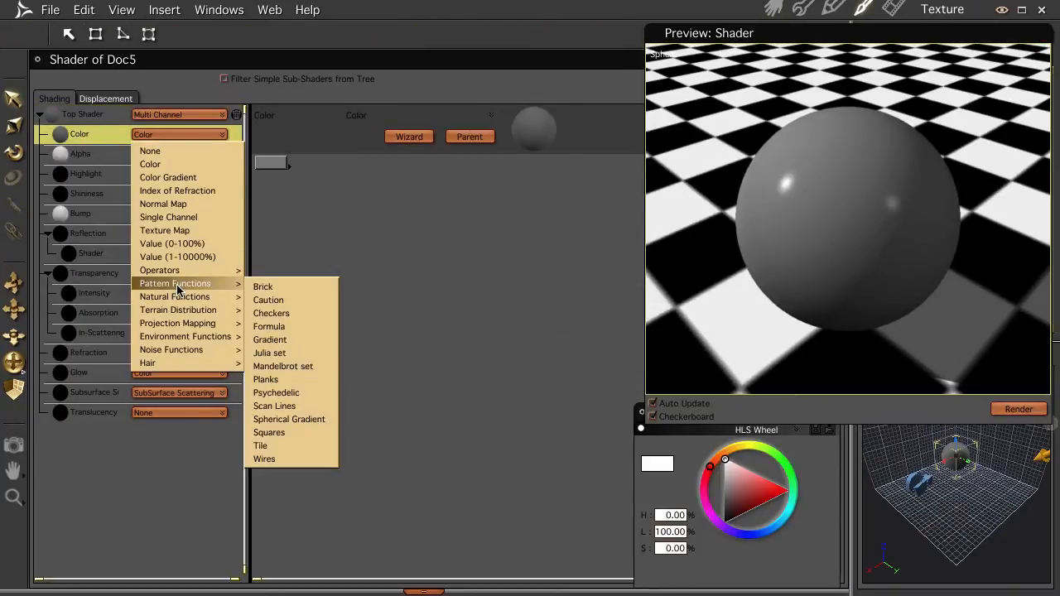
left_click(174, 231)
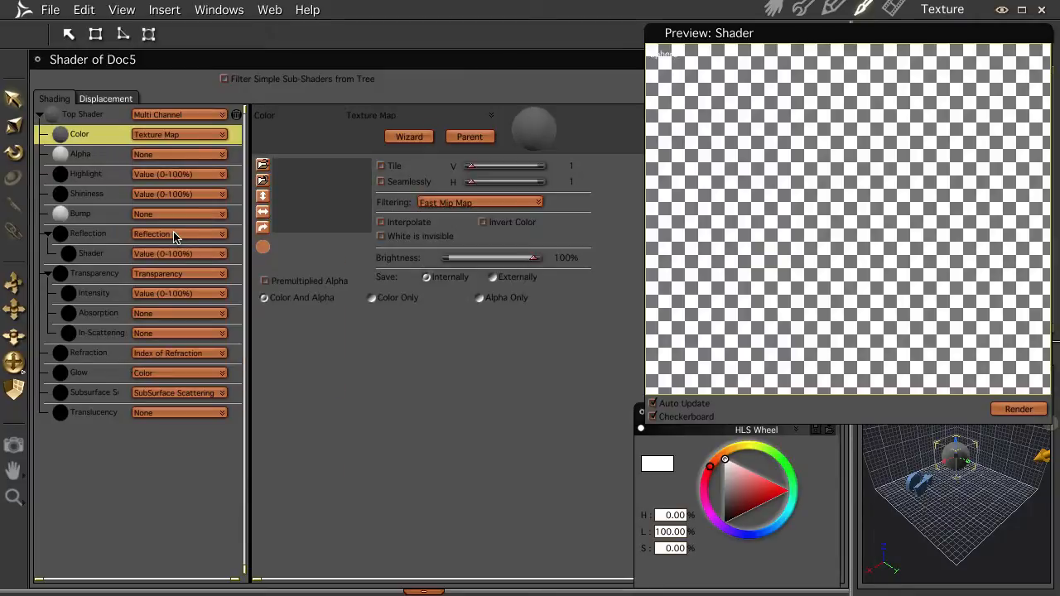
Load the earthmap10k.reduced image as JPEG into the sphere's color texture map and return to the scene
left_click(262, 164)
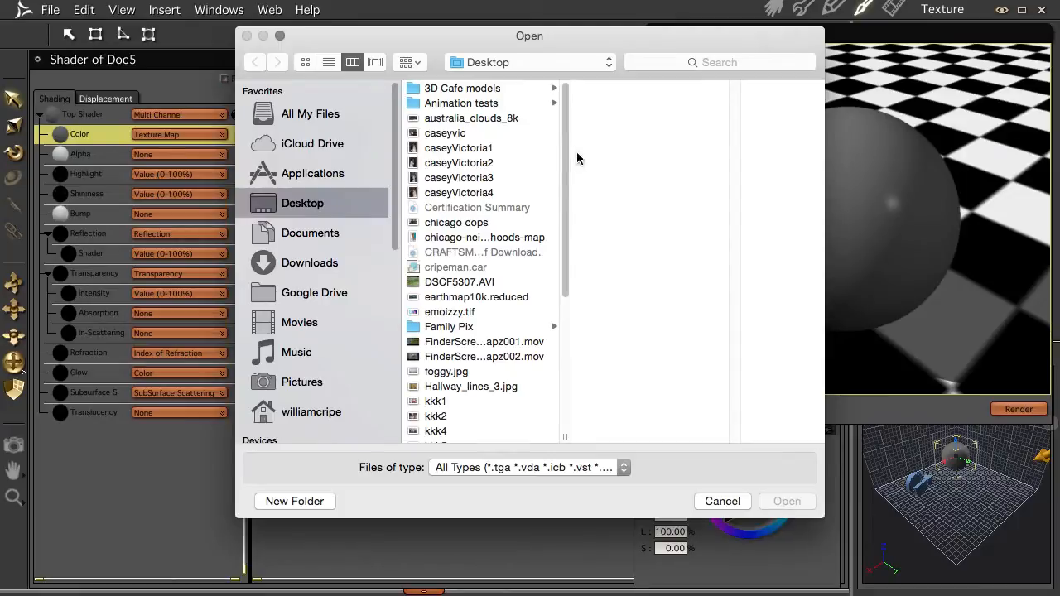
scroll(566, 174, "down", 3)
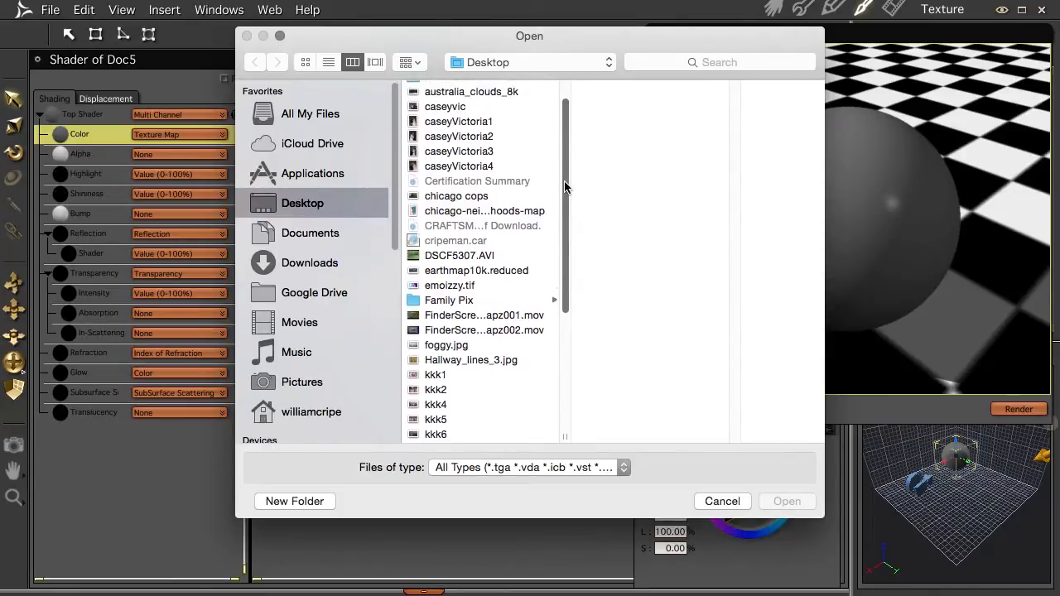
left_click(499, 270)
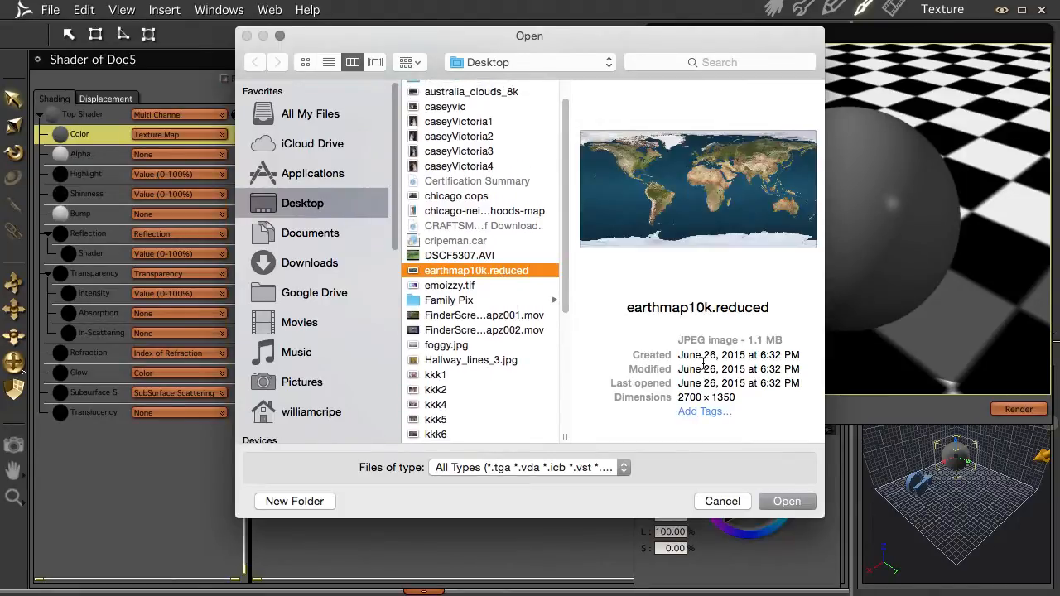
left_click(793, 502)
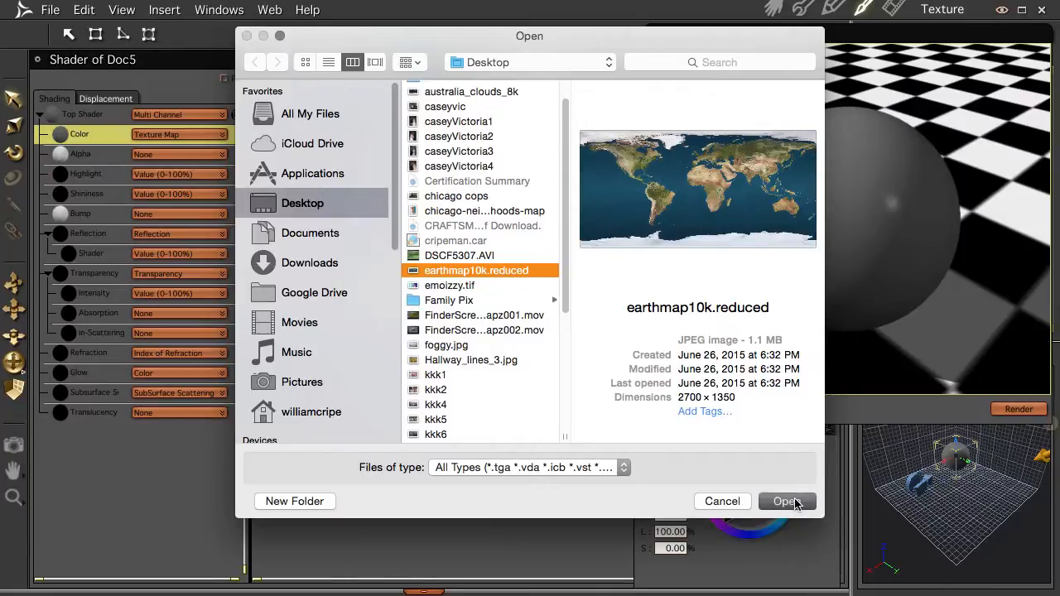
left_click(556, 363)
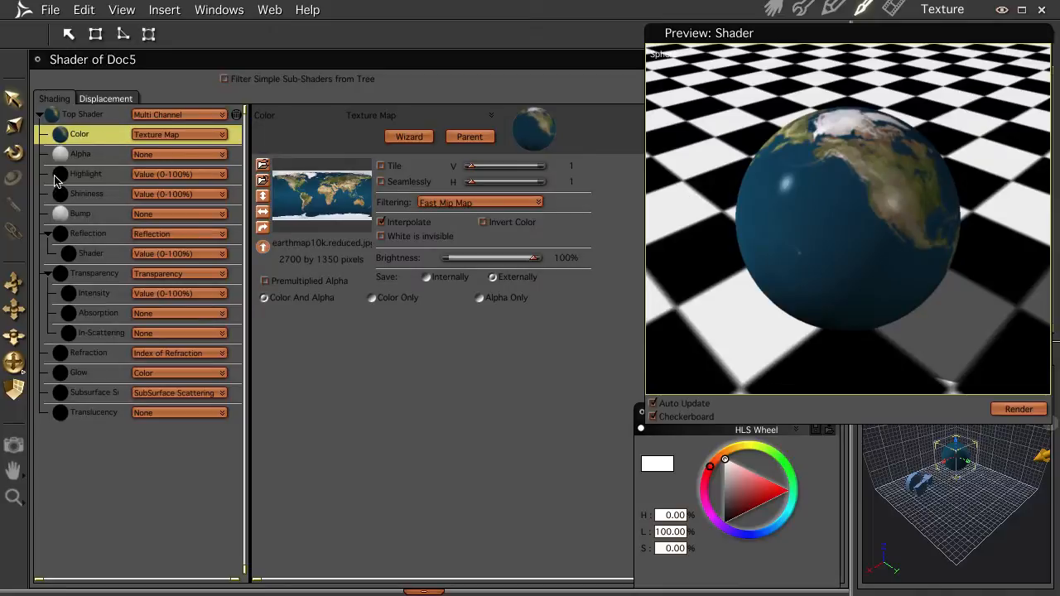
left_click(774, 9)
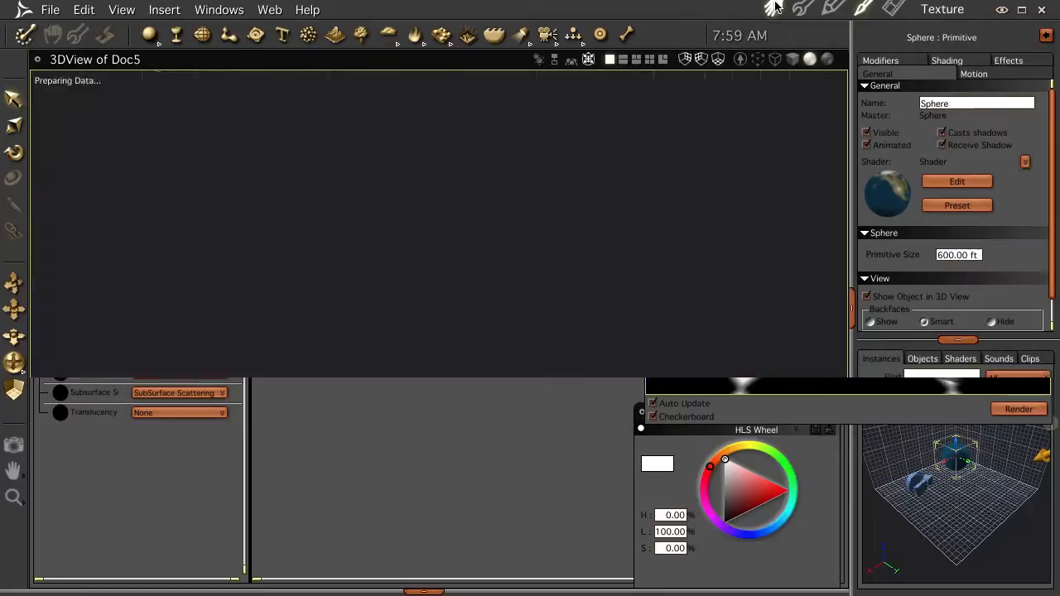
key("ctrl+r")
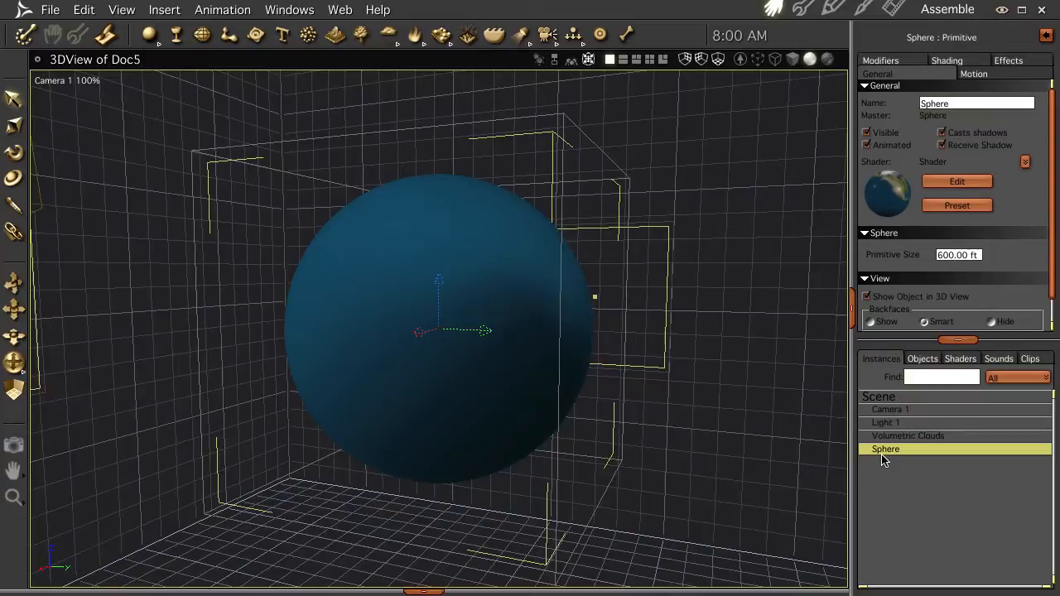
Duplicate the textured sphere and scale the copy up slightly so it encloses the original
key("ctrl+d")
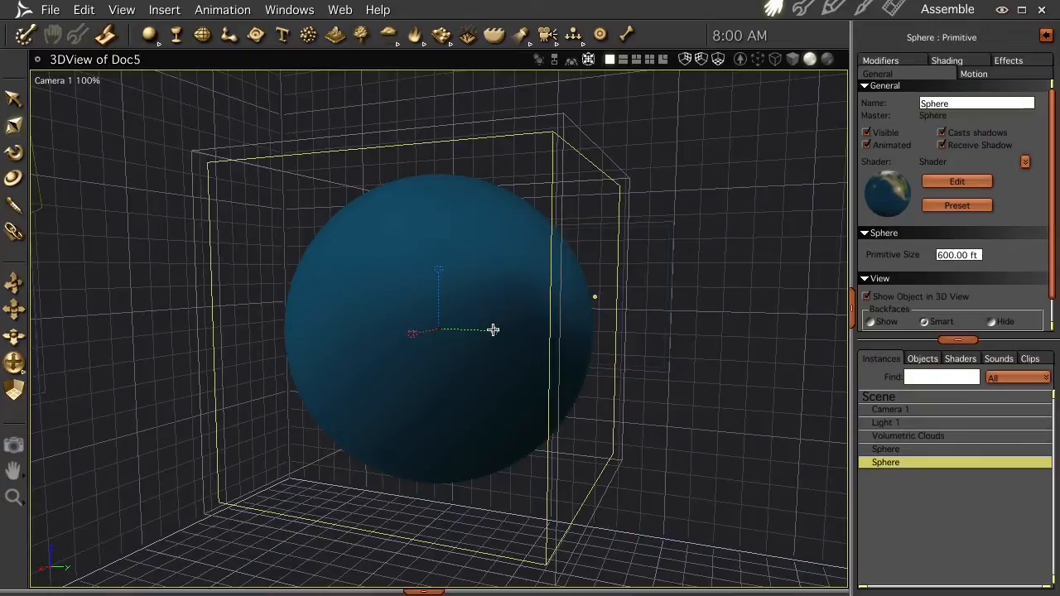
left_click_drag(493, 329, 496, 332)
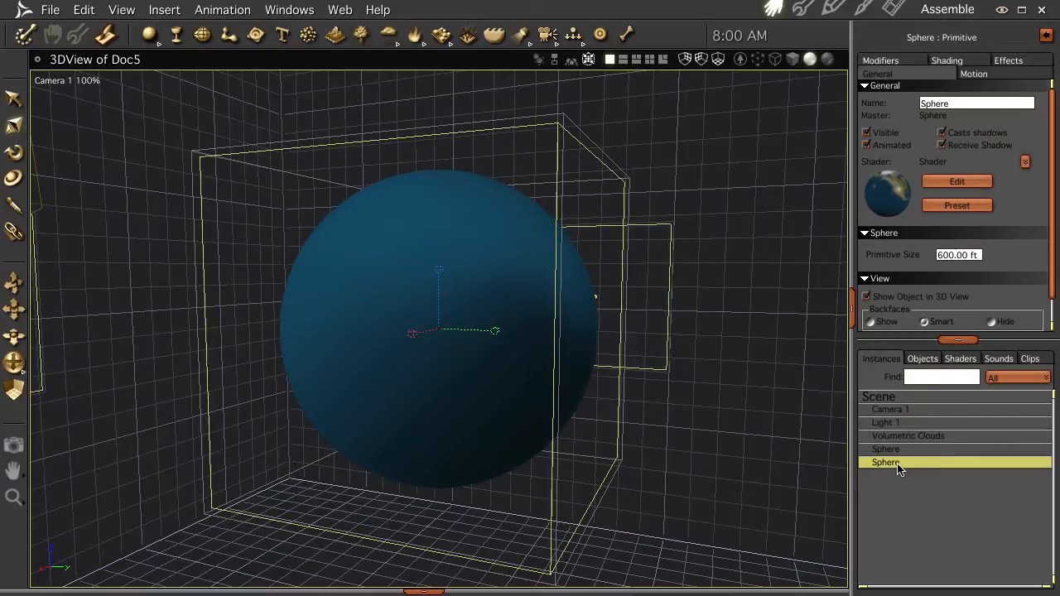
Open the duplicate sphere's shader for editing as a new master, separate from the original sphere's shader
left_click(963, 185)
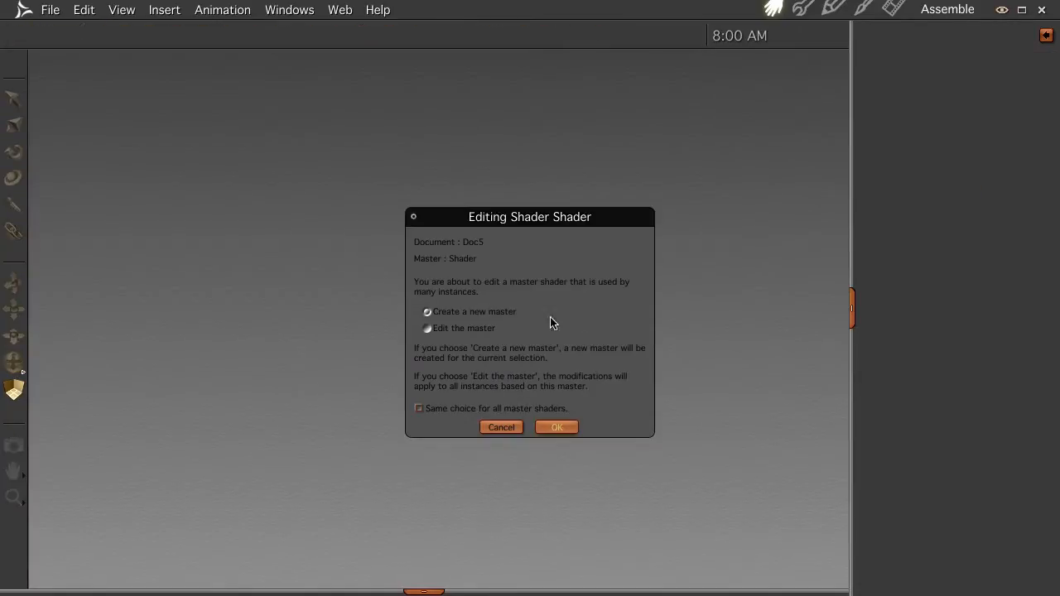
left_click(428, 331)
left_click(557, 428)
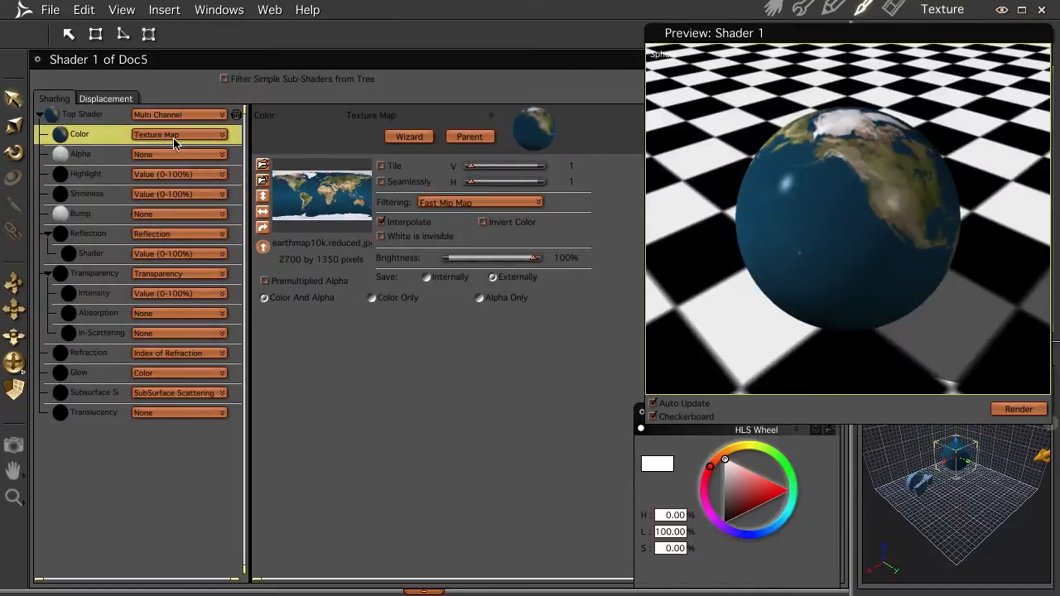
Replace the duplicate sphere's color texture map with the australia_clouds_8k image, opened as JPEG
left_click(176, 136)
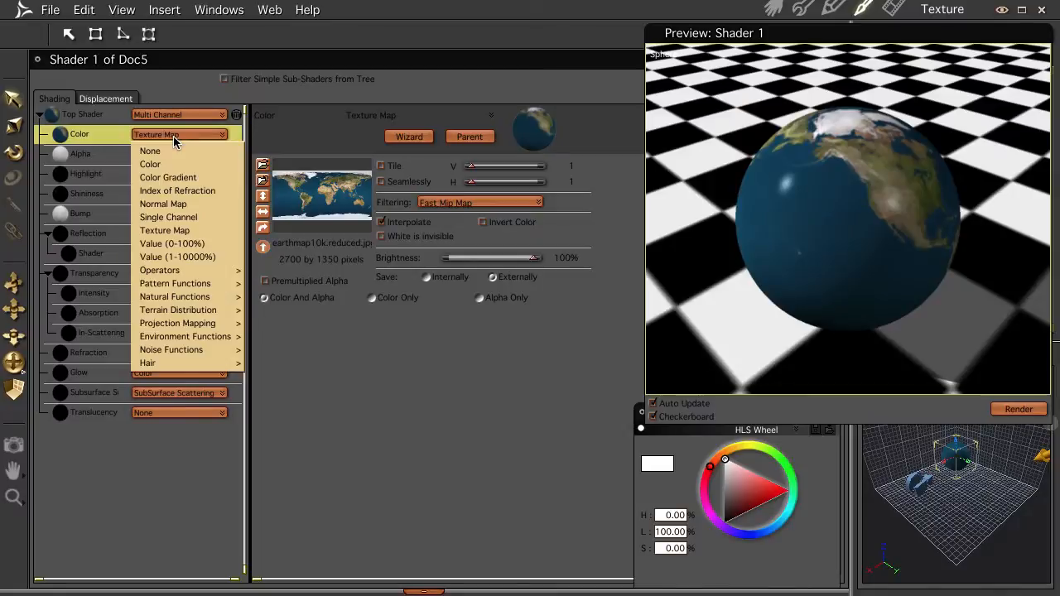
left_click(87, 139)
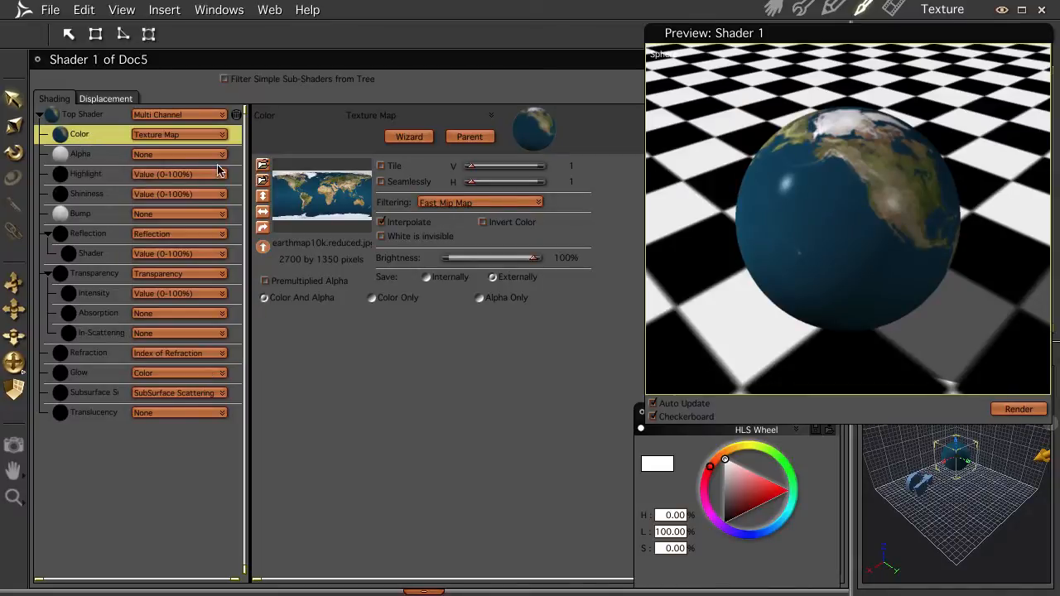
left_click(263, 164)
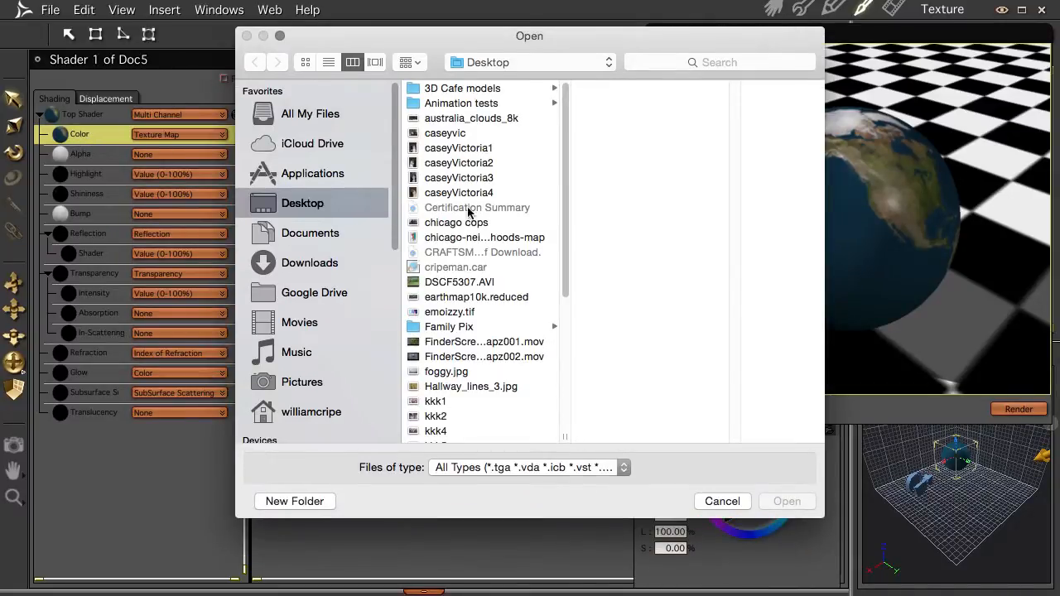
left_click(478, 118)
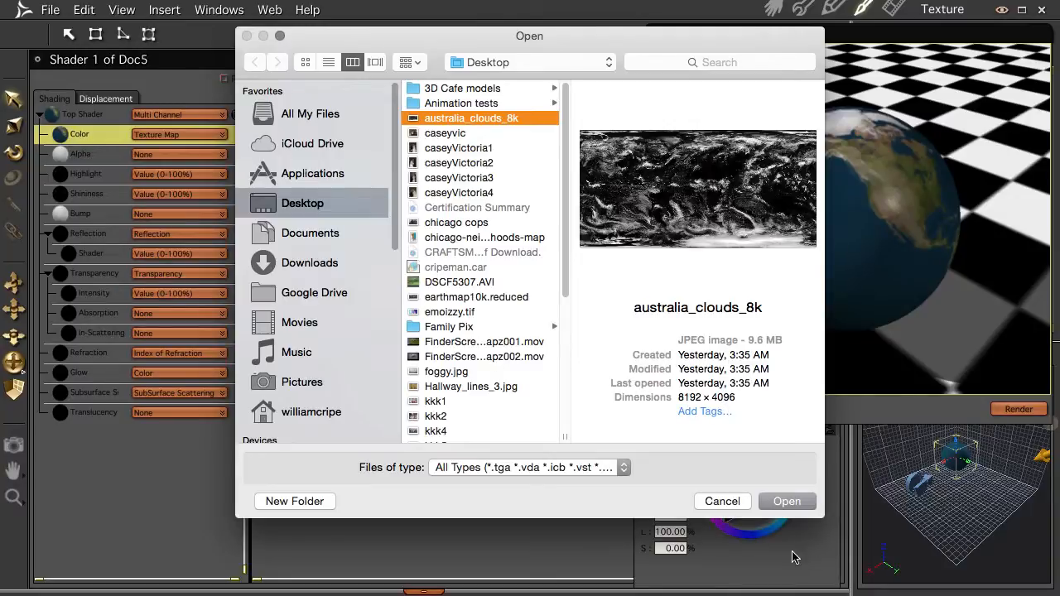
left_click(781, 501)
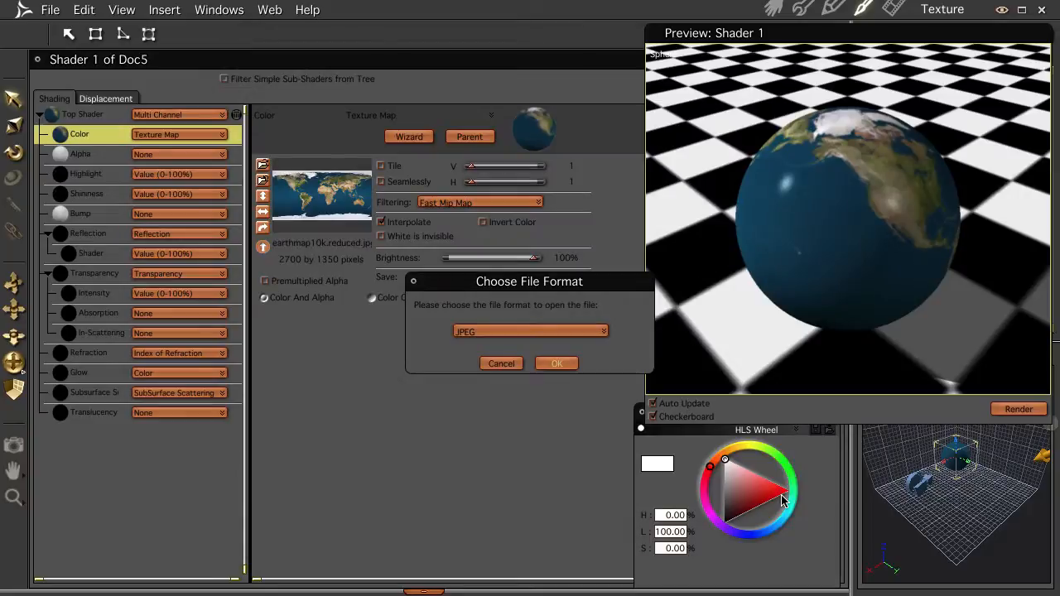
left_click(557, 363)
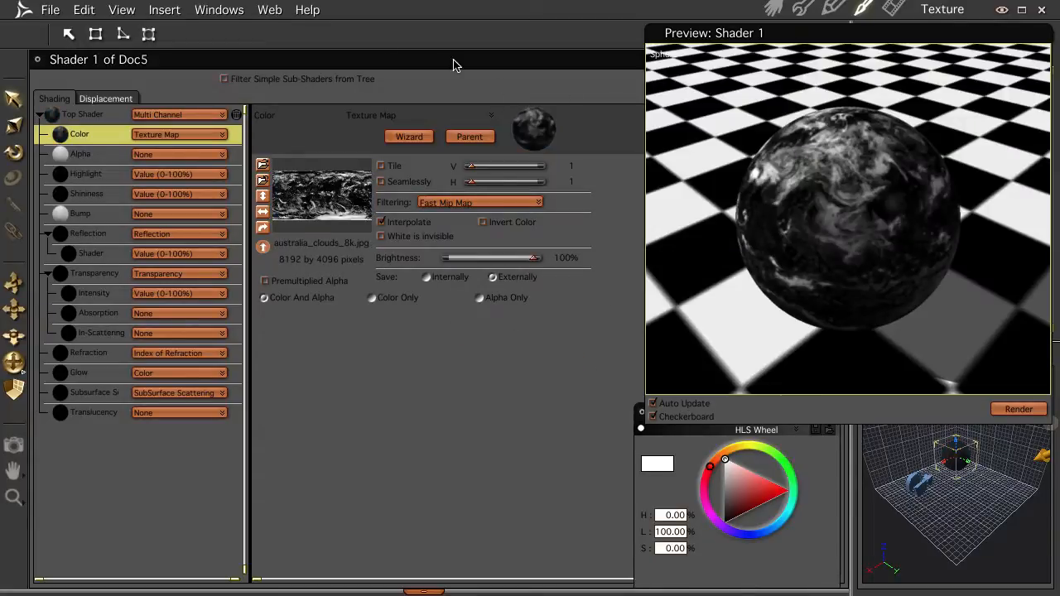
Copy the cloud texture map from the color channel into the alpha channel of the duplicate sphere's shader
right_click(108, 135)
left_click(128, 155)
left_click(103, 157)
right_click(102, 153)
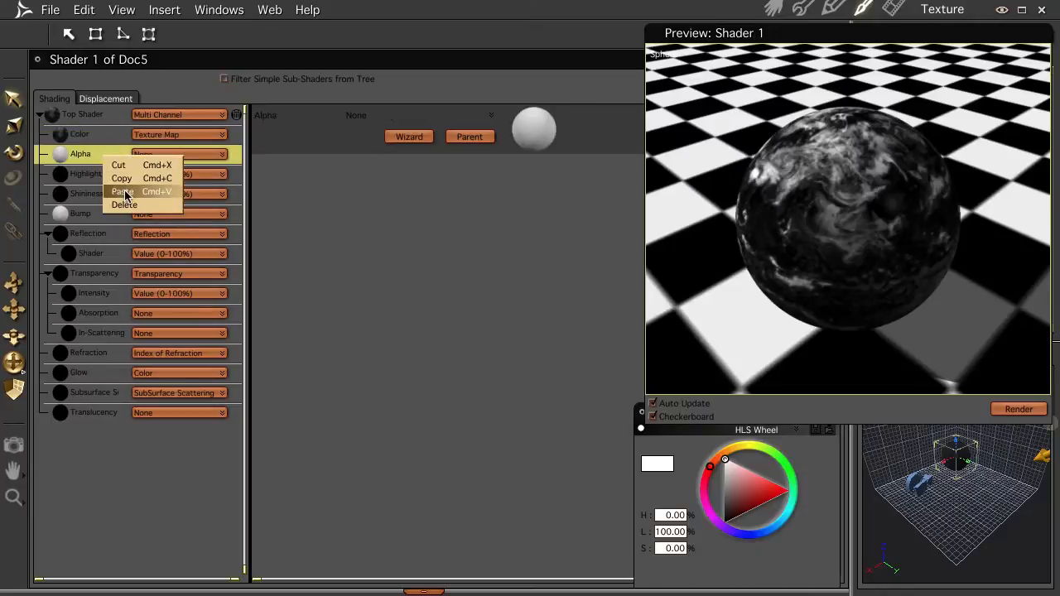
left_click(122, 192)
Change the cloud shader's color channel to a plain white color, return to the scene, and render the planet
left_click(196, 135)
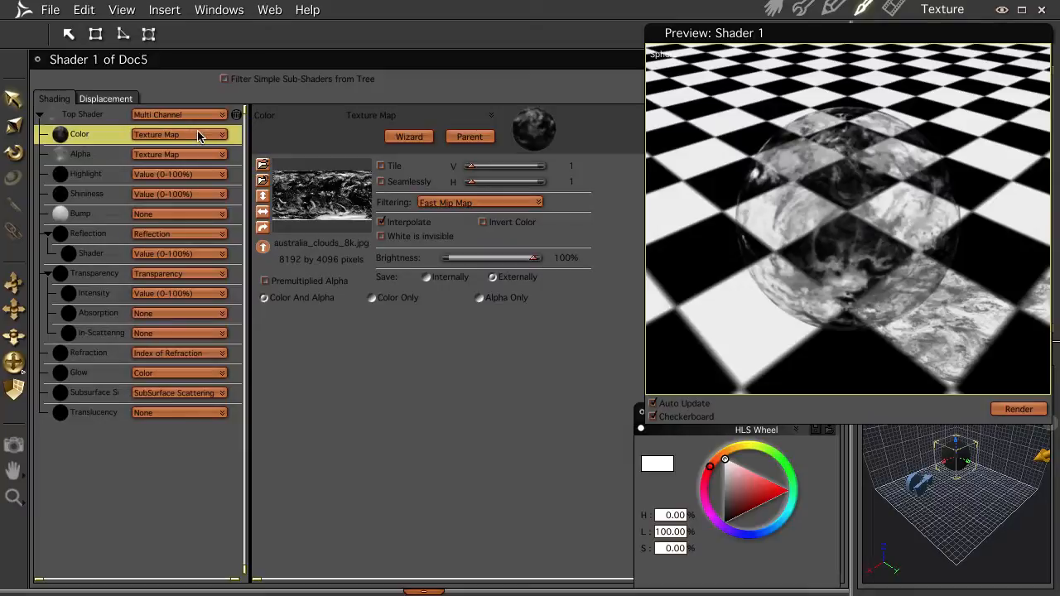
left_click(198, 135)
left_click(197, 165)
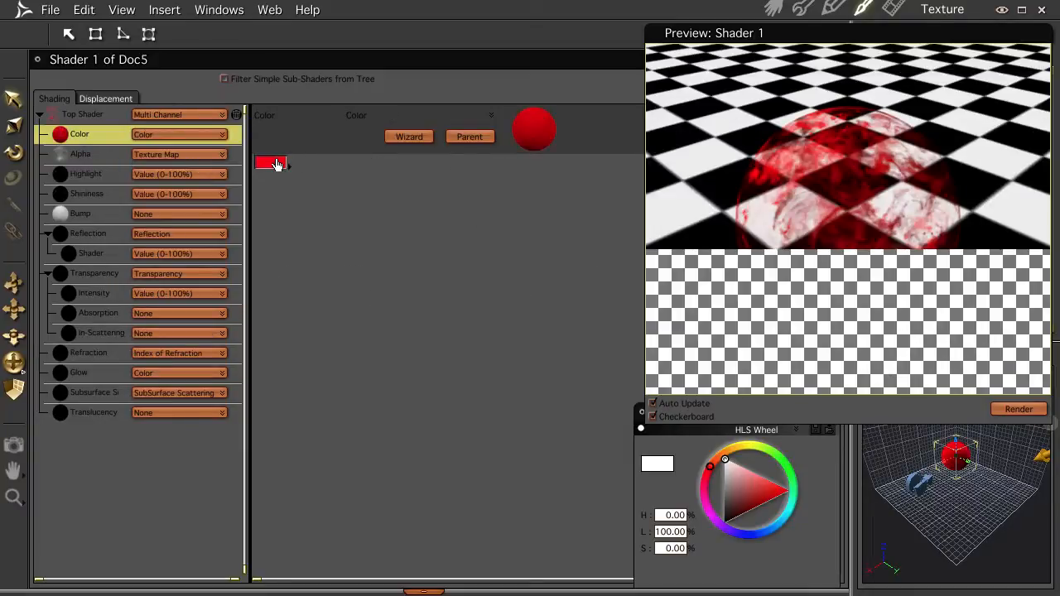
left_click(271, 163)
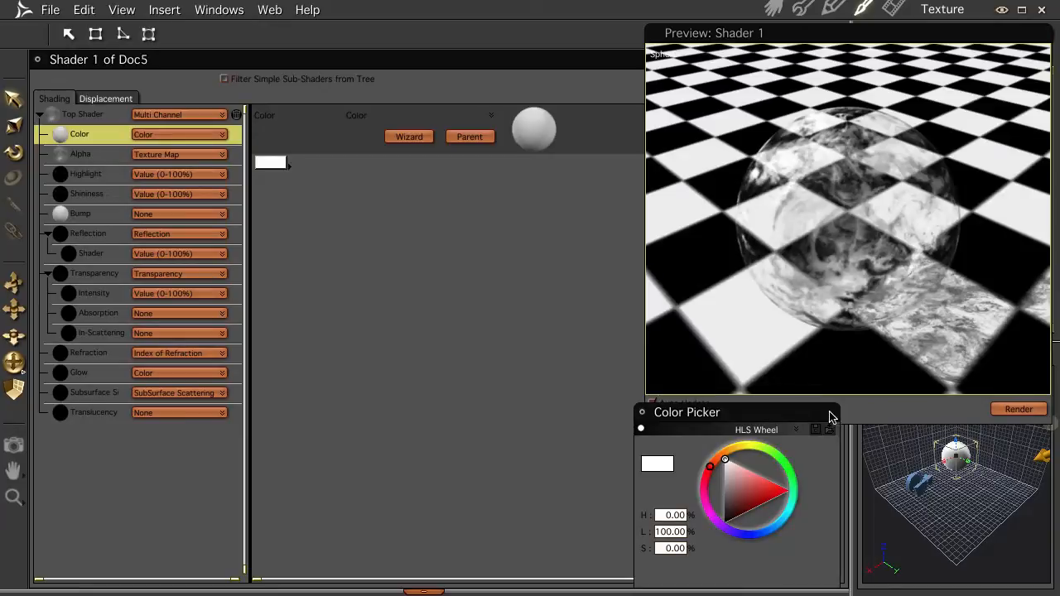
left_click(772, 7)
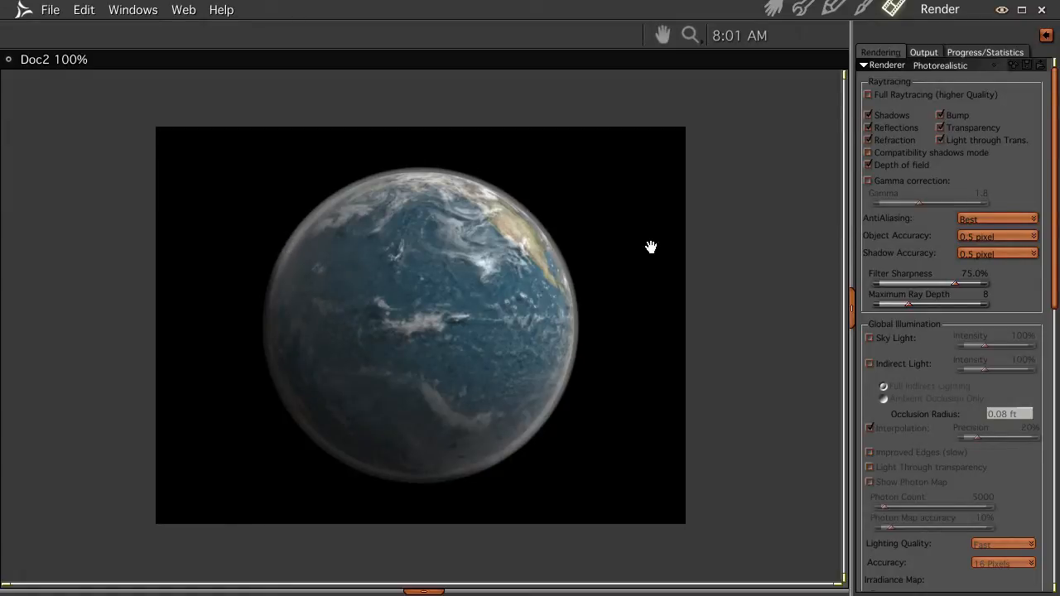
Return to the scene and render the planet against a starry background
left_click(773, 10)
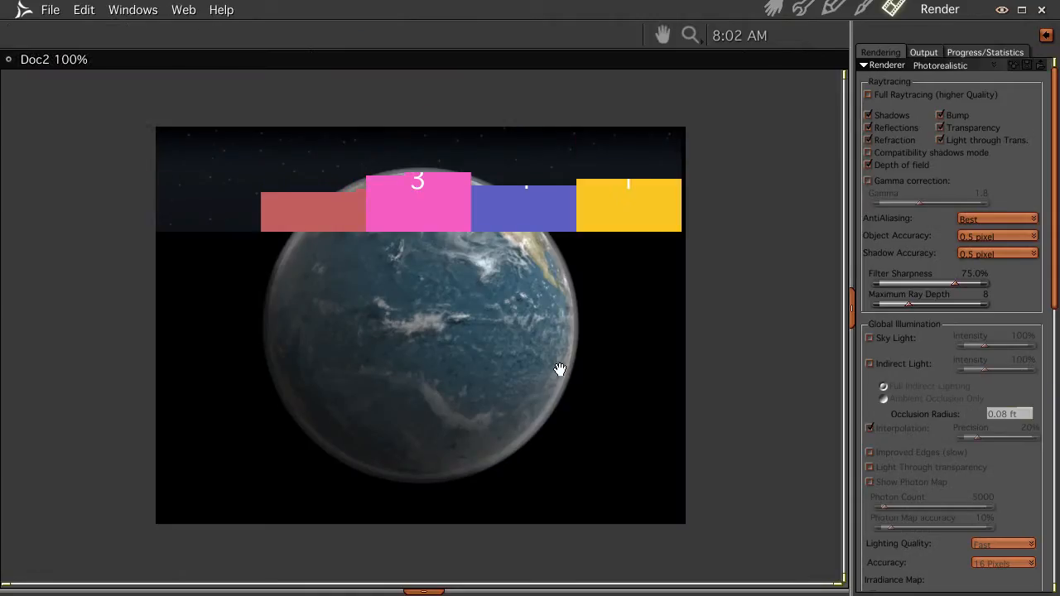